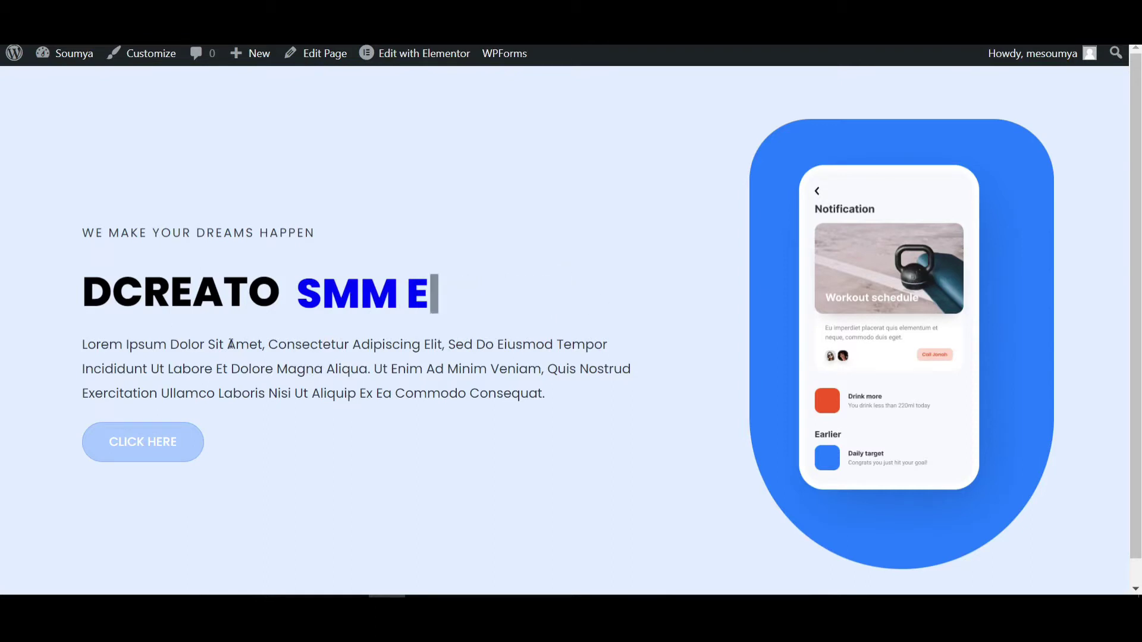
# Step: Review the installed plugins list, checking the Elementor Pro and Essential Addons for Elementor entries
pyautogui.click(423, 53)
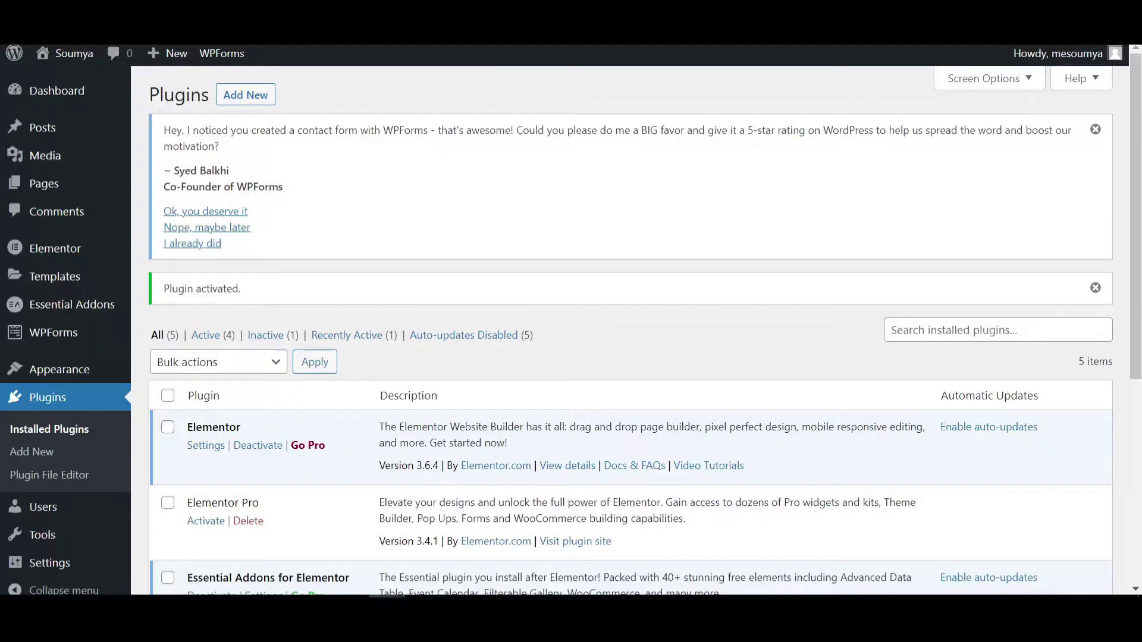
pyautogui.scroll(-4, 398, 374)
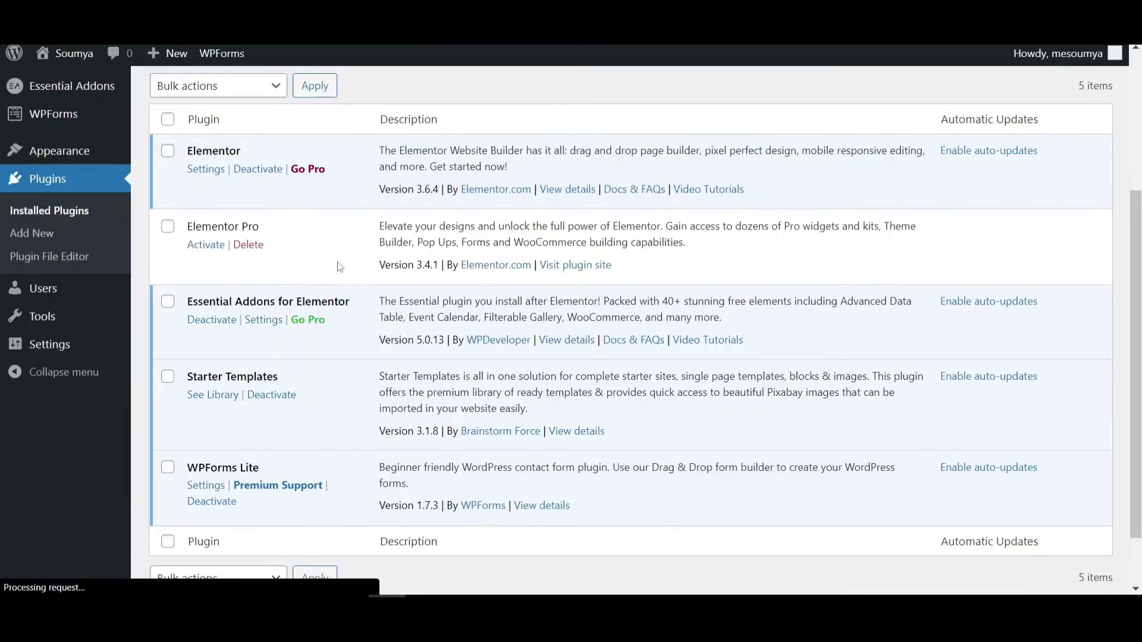
pyautogui.moveTo(269, 248); pyautogui.dragTo(203, 243)
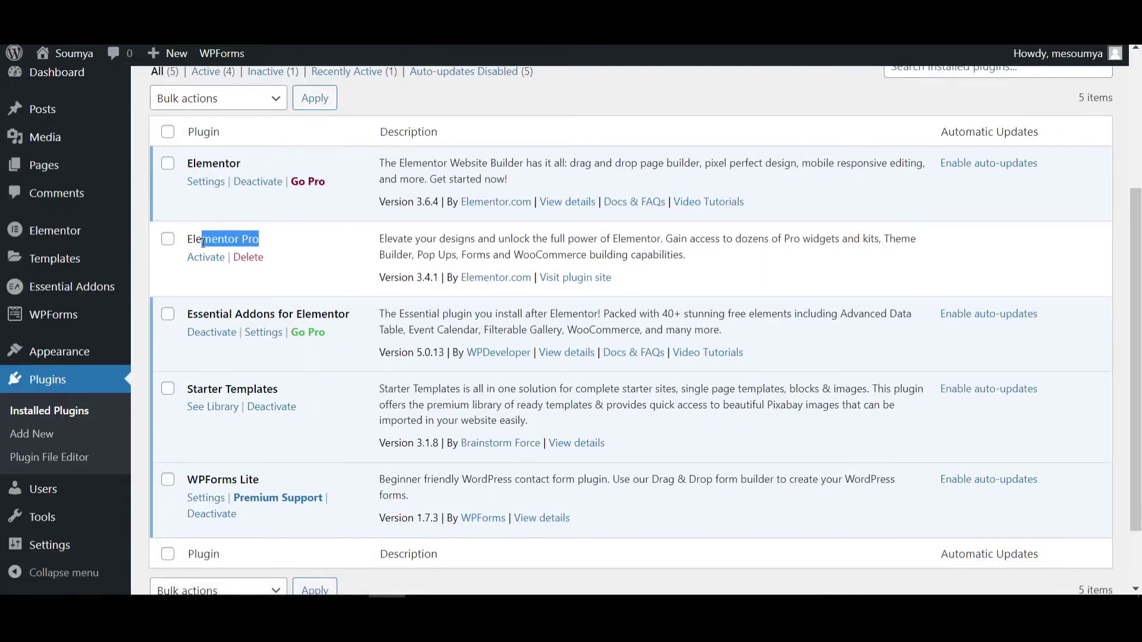
pyautogui.click(194, 286)
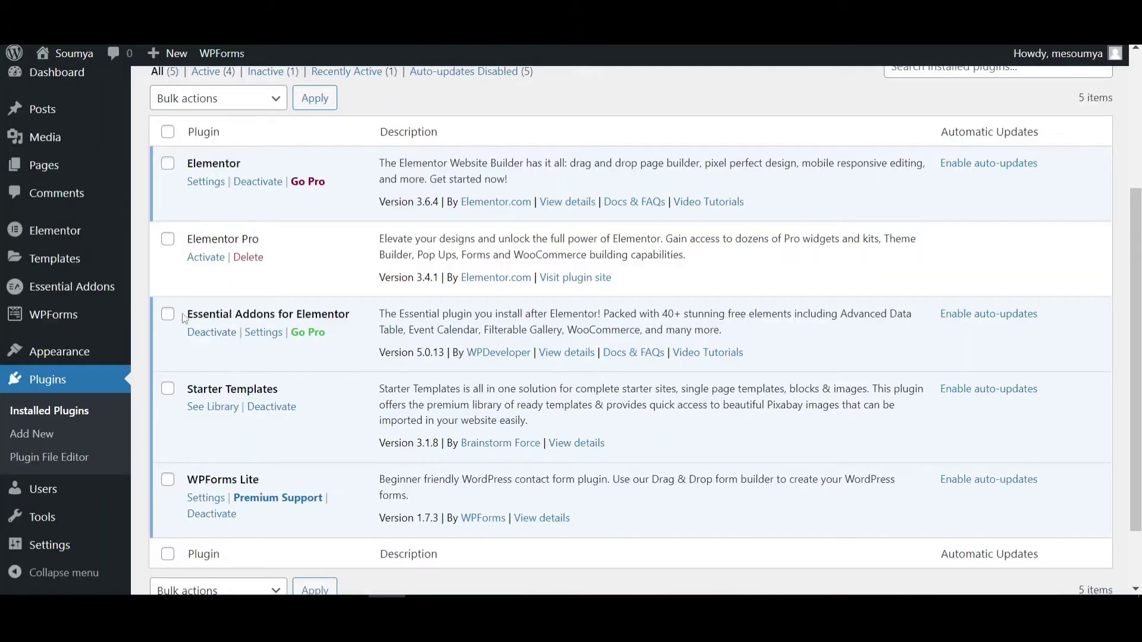
pyautogui.moveTo(183, 319); pyautogui.dragTo(339, 316)
pyautogui.click(335, 315)
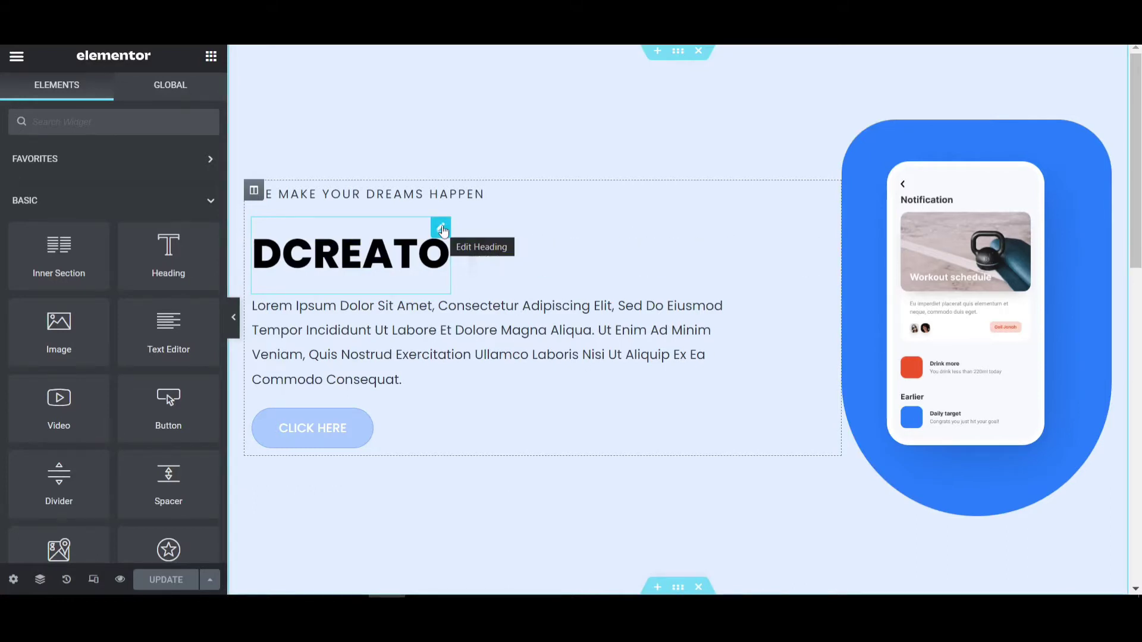
# Step: Delete the DCREATO heading and the animated text beside it from the hero section
pyautogui.rightClick(442, 229)
pyautogui.click(455, 459)
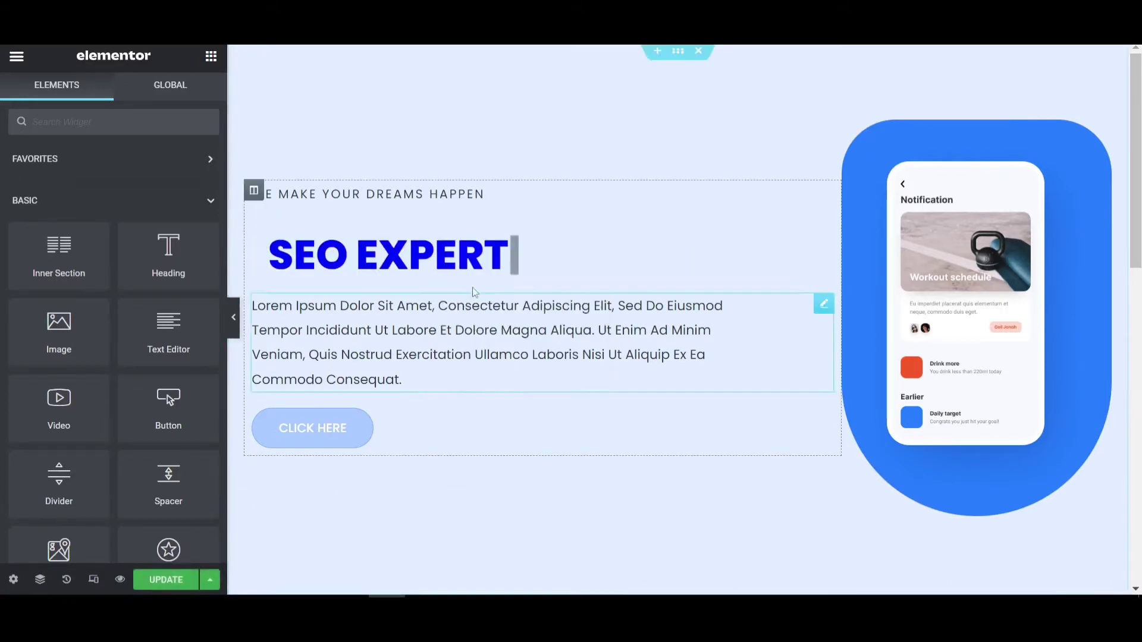
pyautogui.rightClick(510, 229)
pyautogui.click(523, 476)
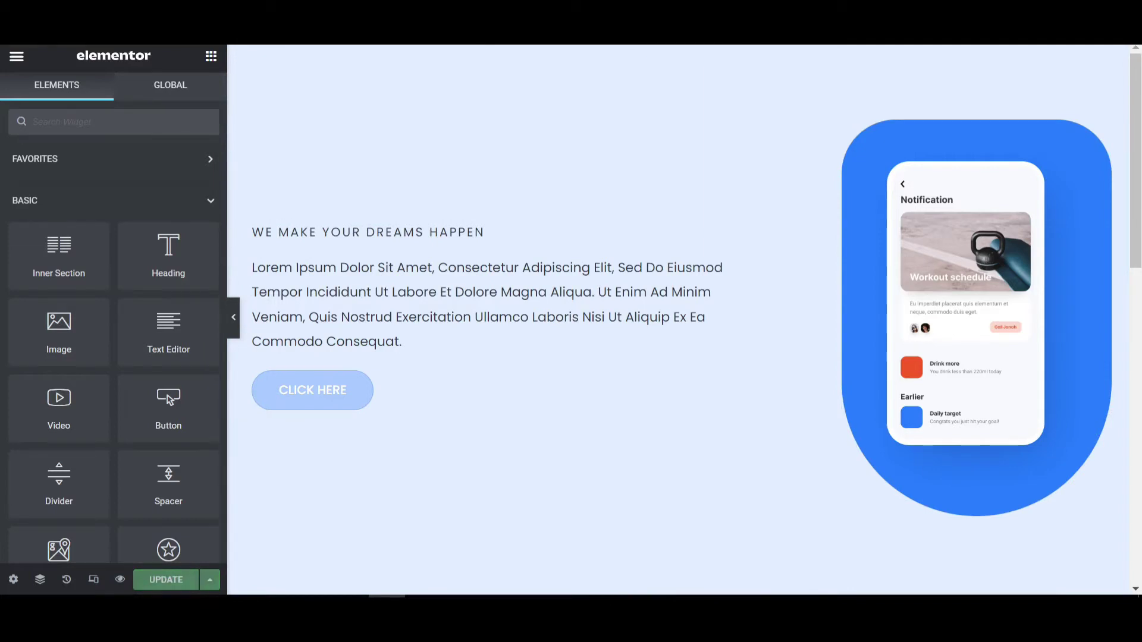
# Step: Check the hero section on the live page and return to the Elementor editor
pyautogui.click(479, 30)
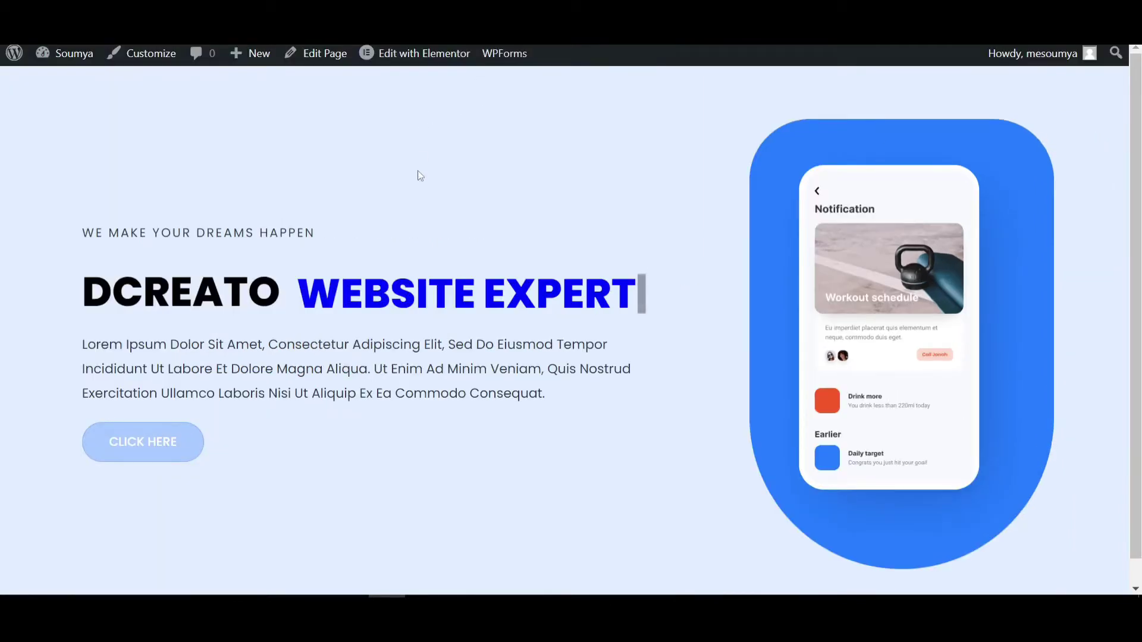
pyautogui.scroll(-1, 357, 268)
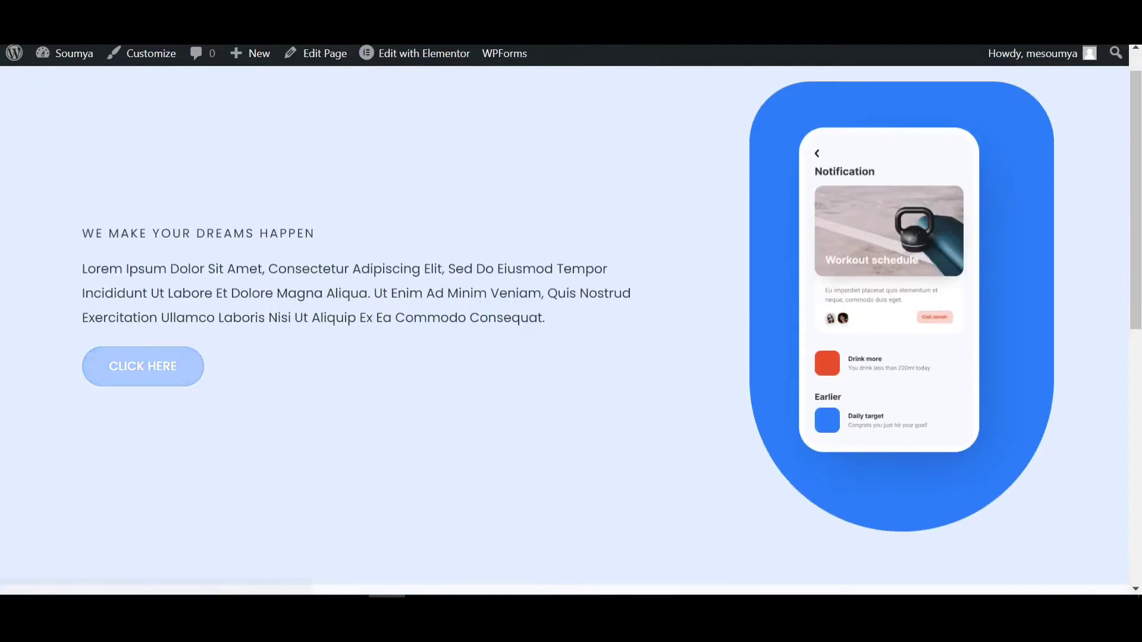
pyautogui.click(414, 53)
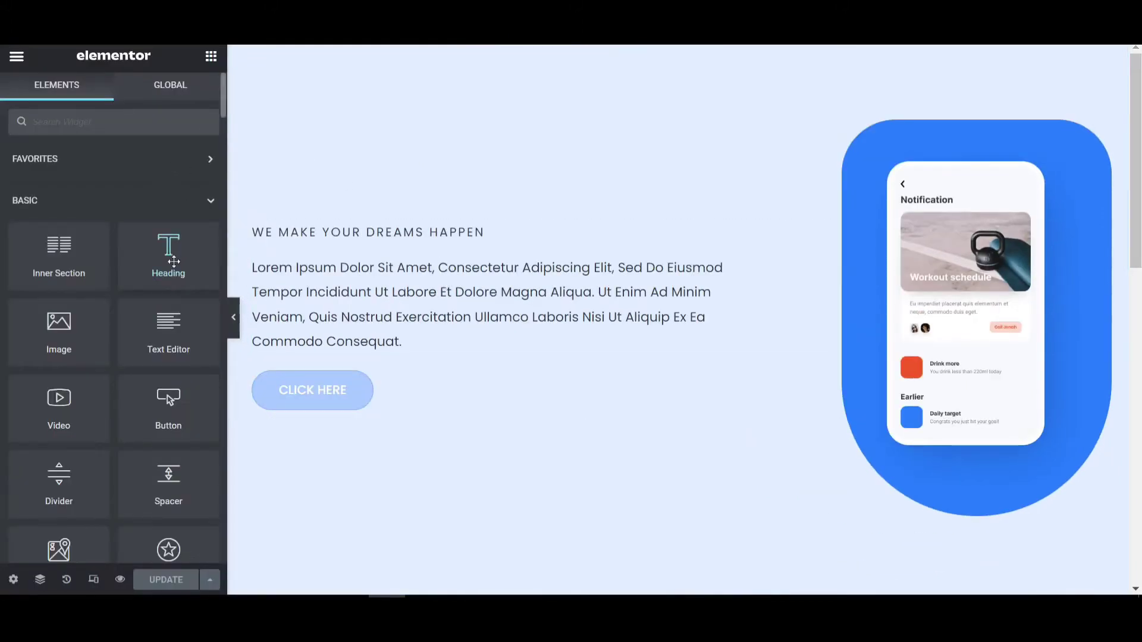
# Step: Add two Heading widgets between the "We make your dreams happen" line and the Lorem Ipsum paragraph
pyautogui.moveTo(173, 262); pyautogui.dragTo(348, 262)
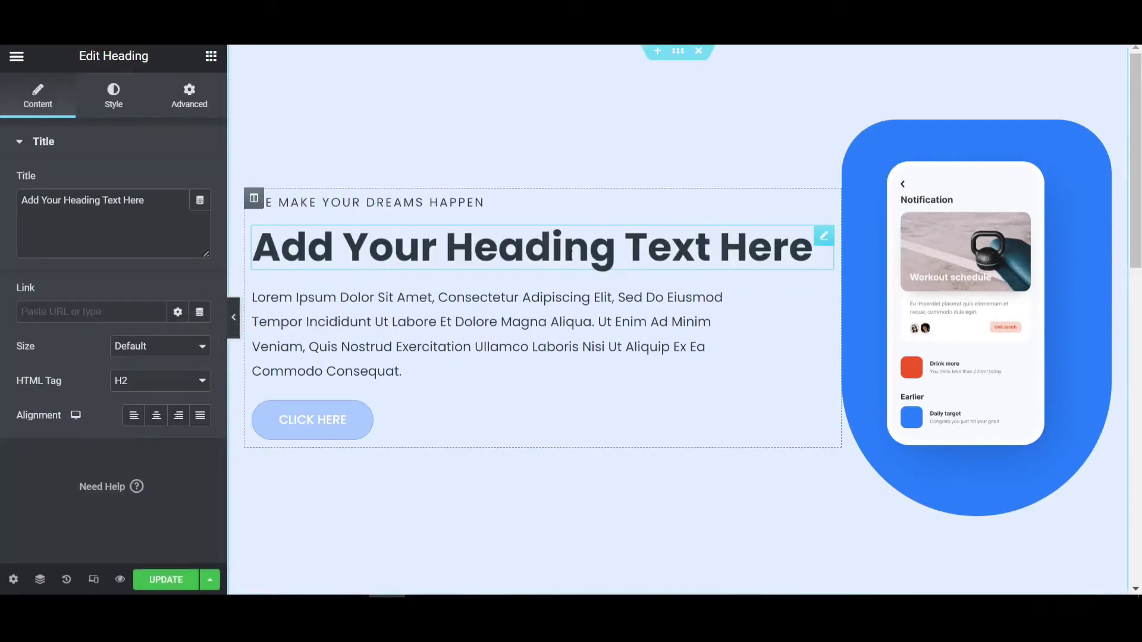
pyautogui.click(212, 56)
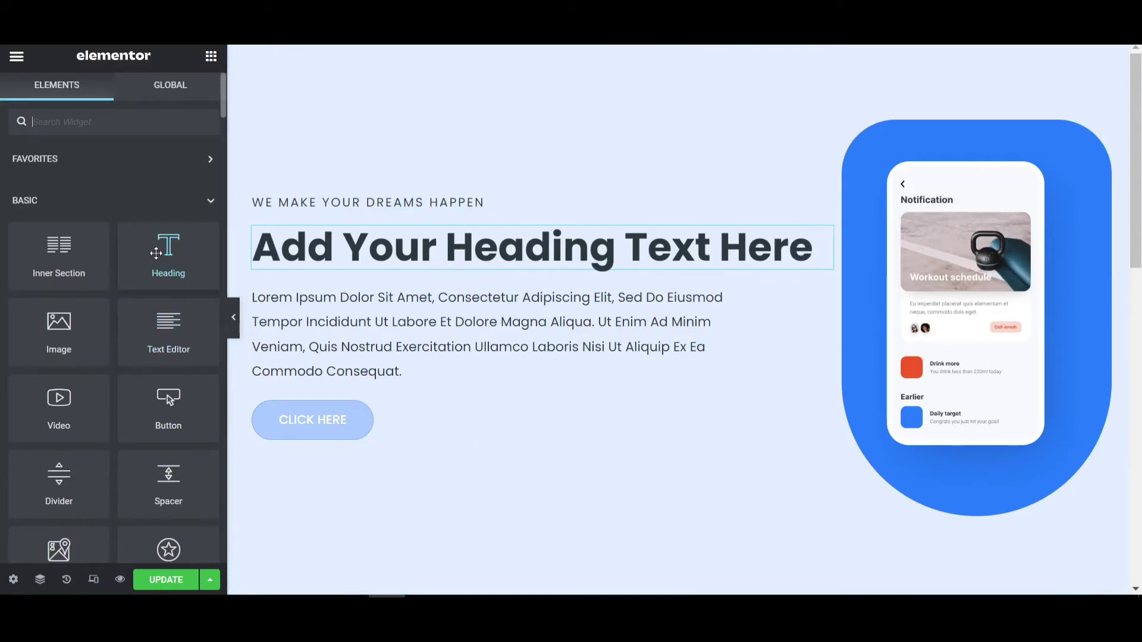
pyautogui.moveTo(159, 252); pyautogui.dragTo(377, 256)
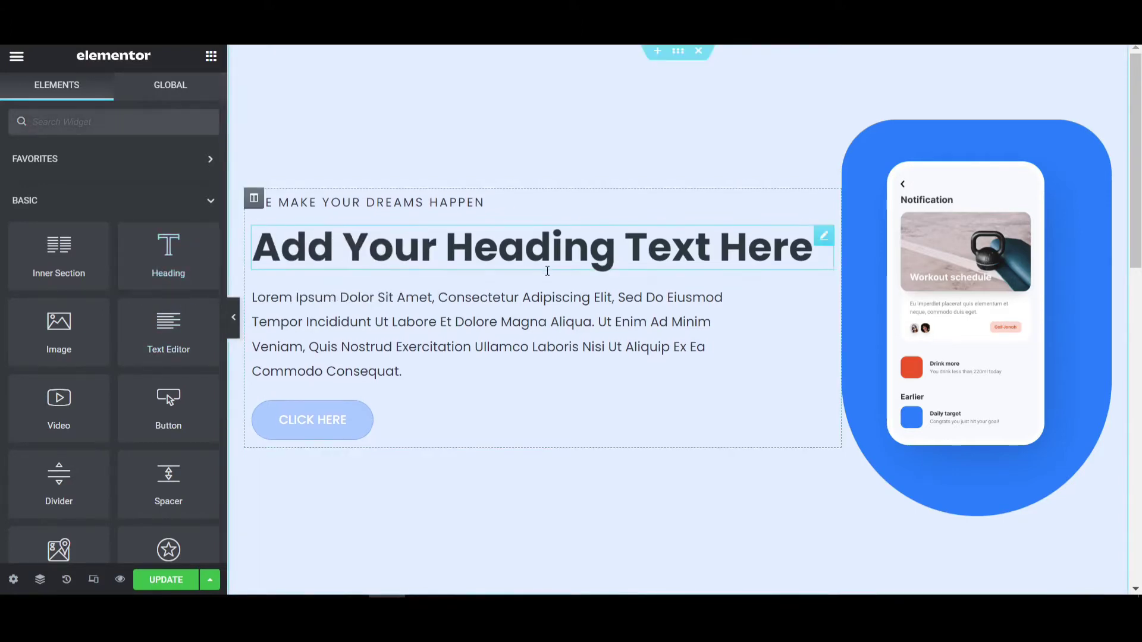
pyautogui.moveTo(169, 255); pyautogui.dragTo(383, 264)
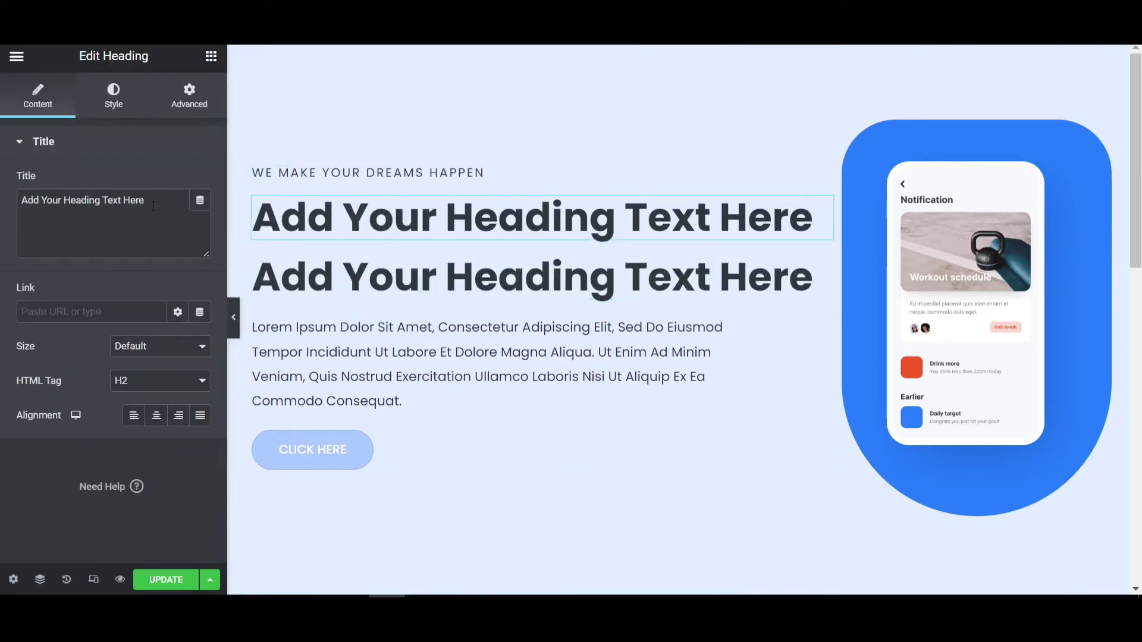
# Step: Set the upper heading's title to "dcreato"
pyautogui.tripleClick(51, 213)
pyautogui.write('dcreto')
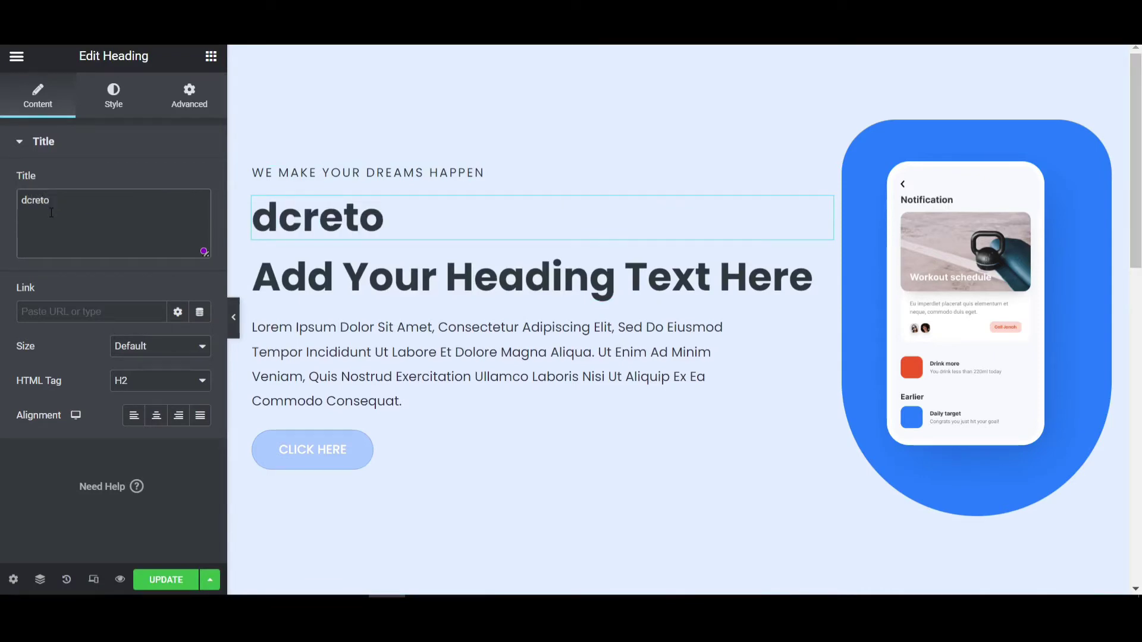
pyautogui.press('BackSpace')
pyautogui.write('to')
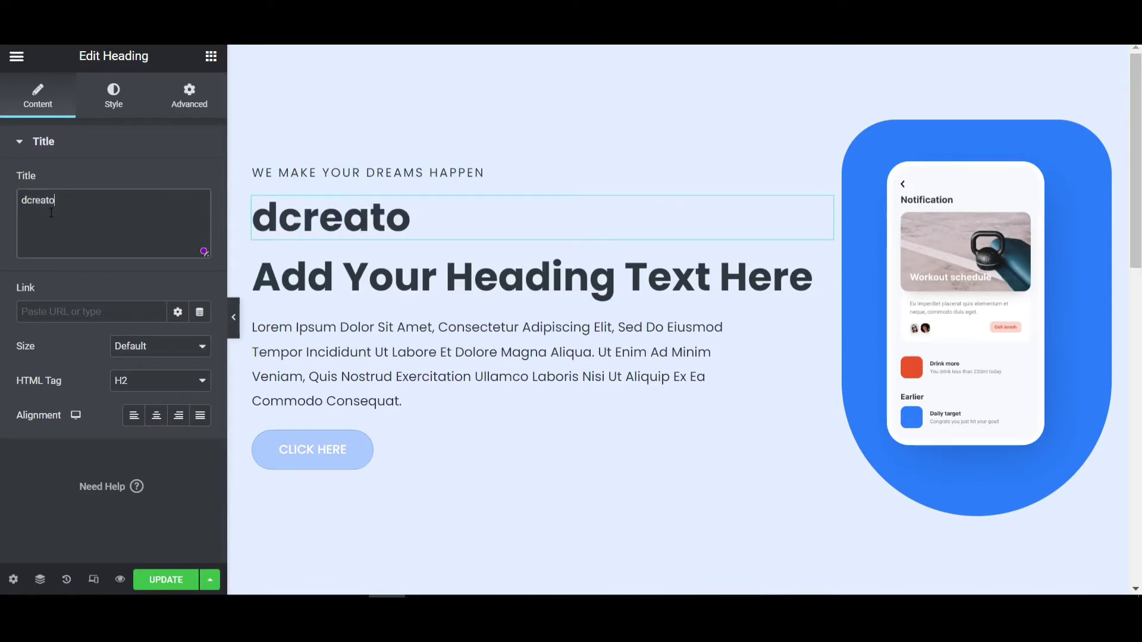
# Step: Set the dcreato heading's text color to black, #000000
pyautogui.click(118, 96)
pyautogui.click(198, 217)
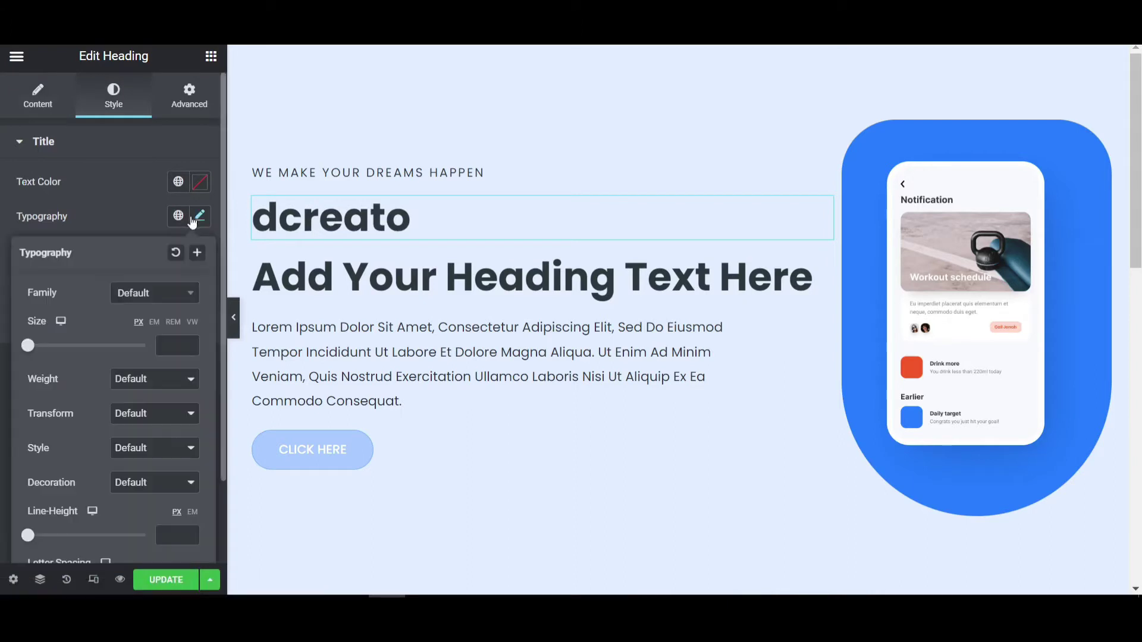
pyautogui.click(202, 181)
pyautogui.moveTo(119, 369); pyautogui.dragTo(81, 440)
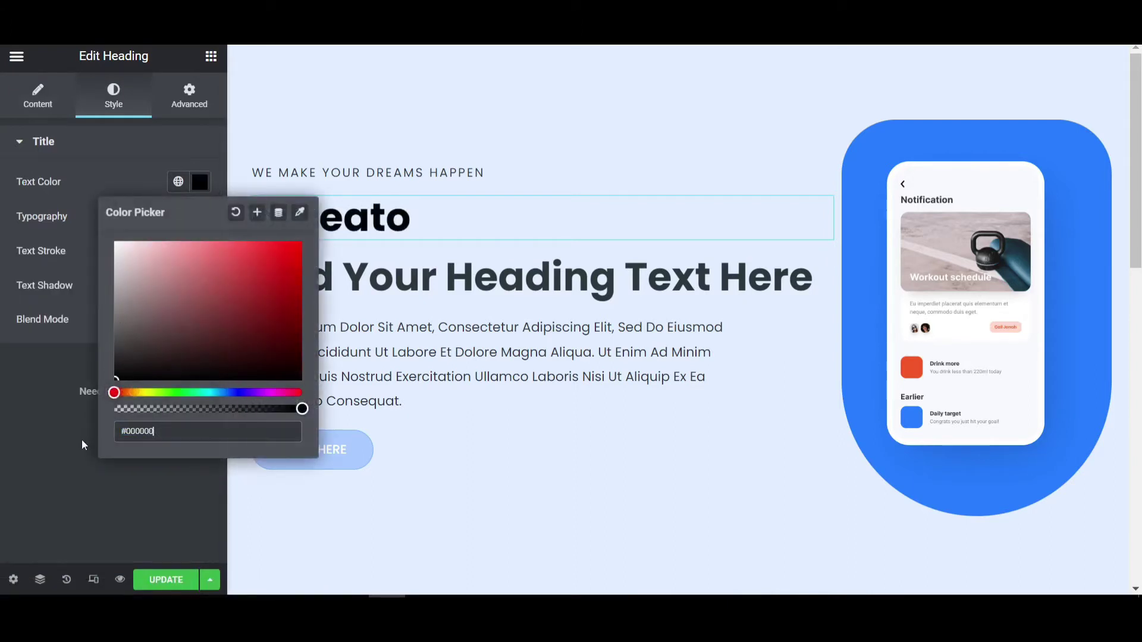
pyautogui.click(84, 345)
# Step: Set the dcreato heading's typography to the Poppins font family at 50 px
pyautogui.click(200, 215)
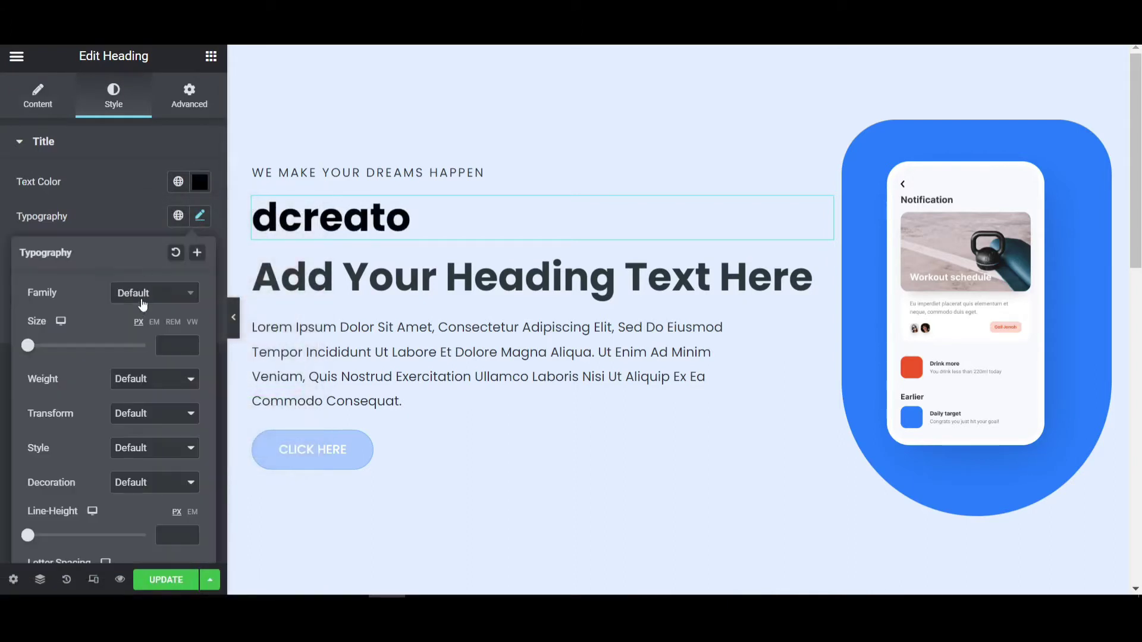
pyautogui.click(143, 305)
pyautogui.write('pop')
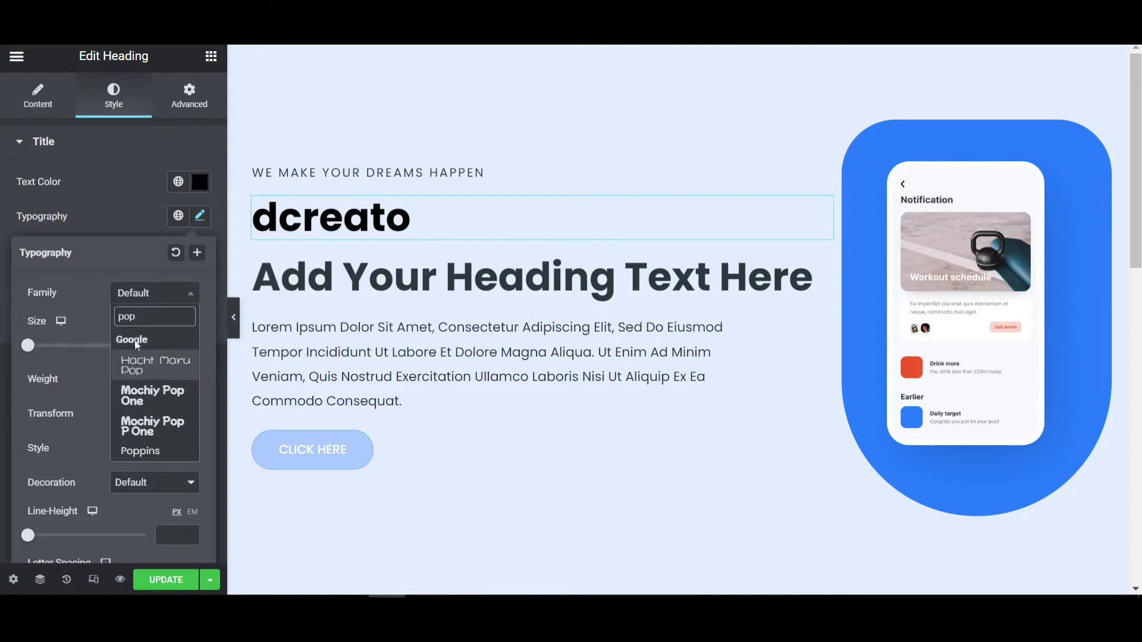
pyautogui.click(140, 451)
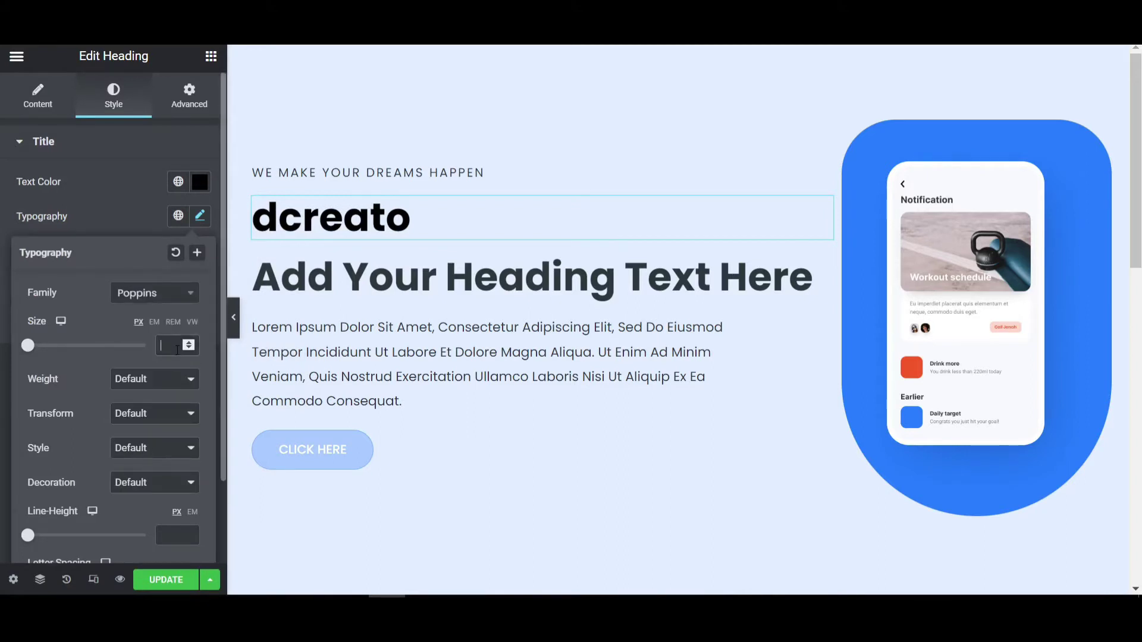
pyautogui.click(173, 345)
pyautogui.write('50')
# Step: Set the dcreato heading's font weight to 800 and its text transform to Uppercase
pyautogui.click(154, 379)
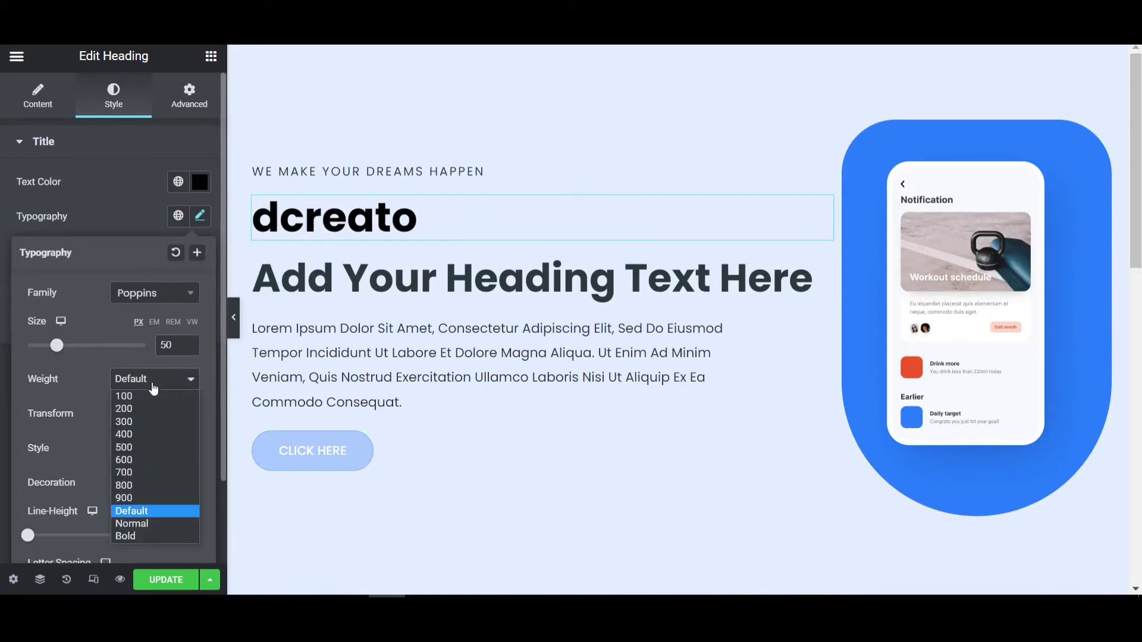
pyautogui.click(128, 485)
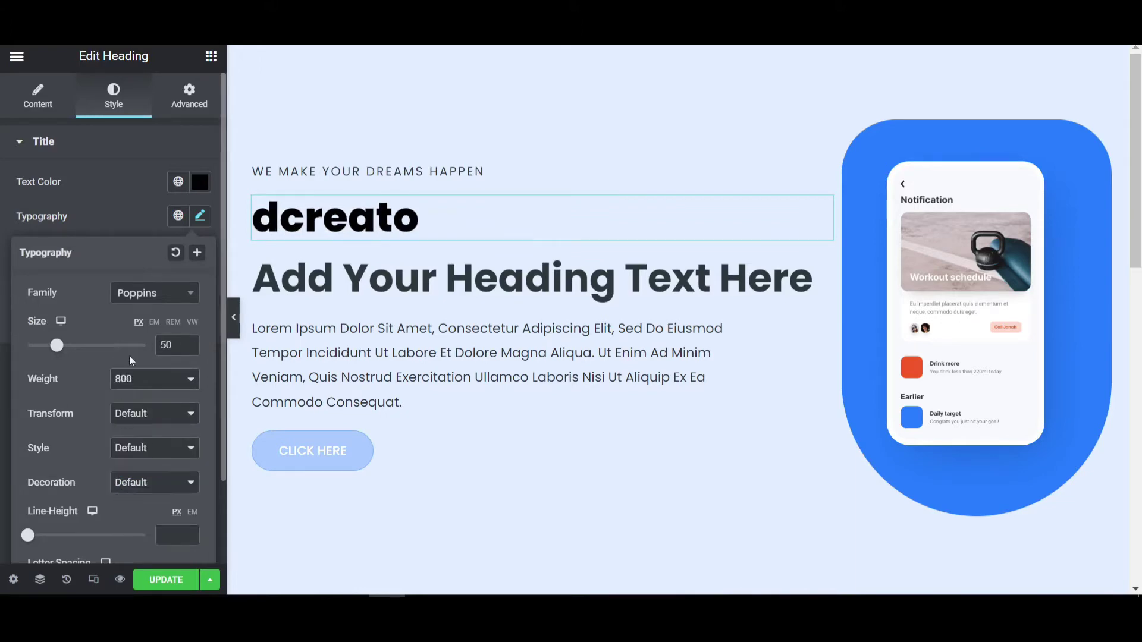
pyautogui.click(133, 419)
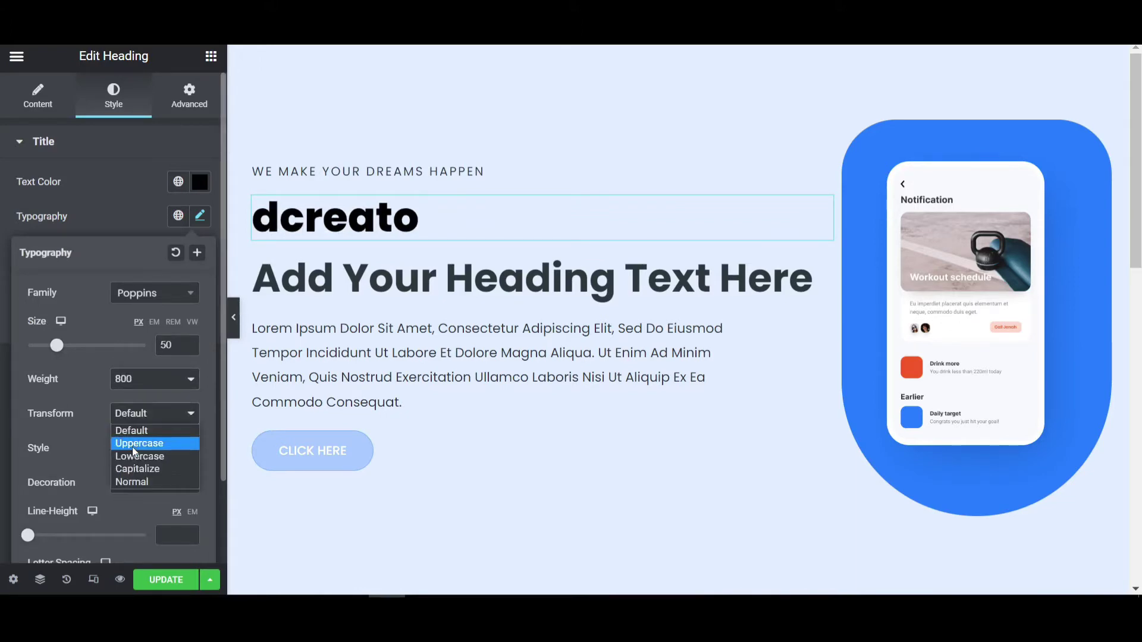
pyautogui.click(137, 444)
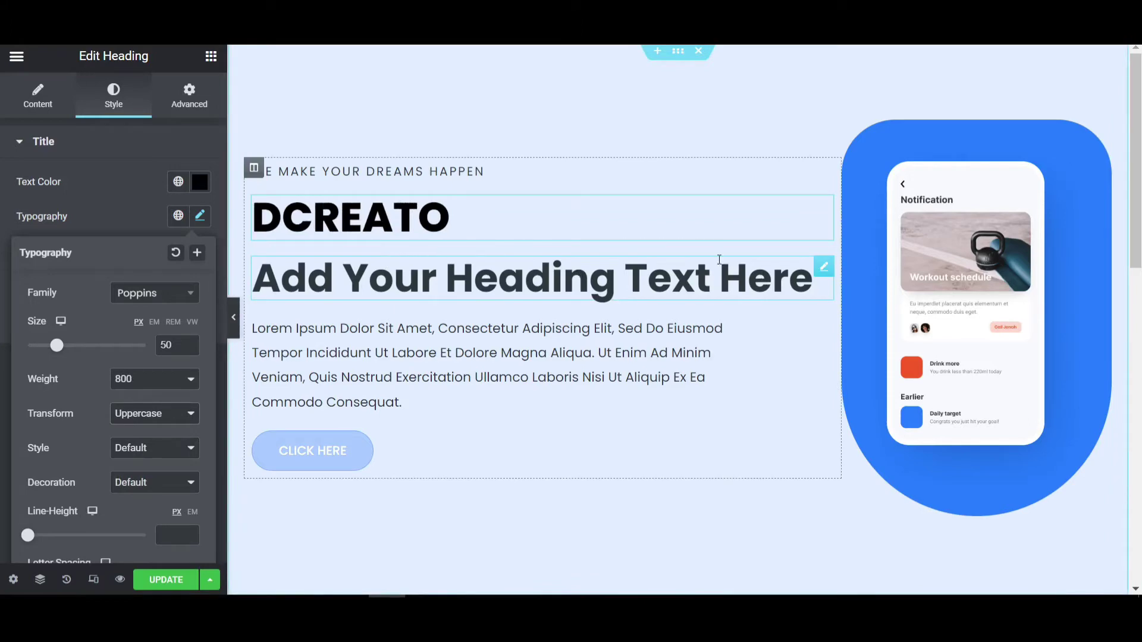
pyautogui.click(199, 218)
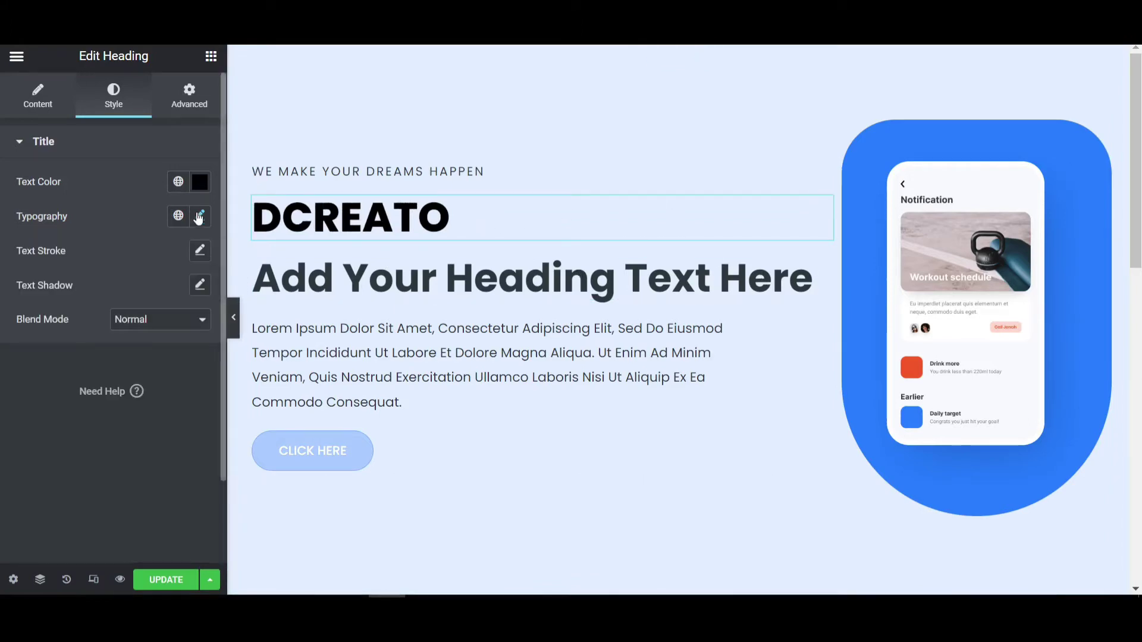
# Step: Set the DCREATO heading's layout width to Inline (auto)
pyautogui.click(187, 102)
pyautogui.click(141, 316)
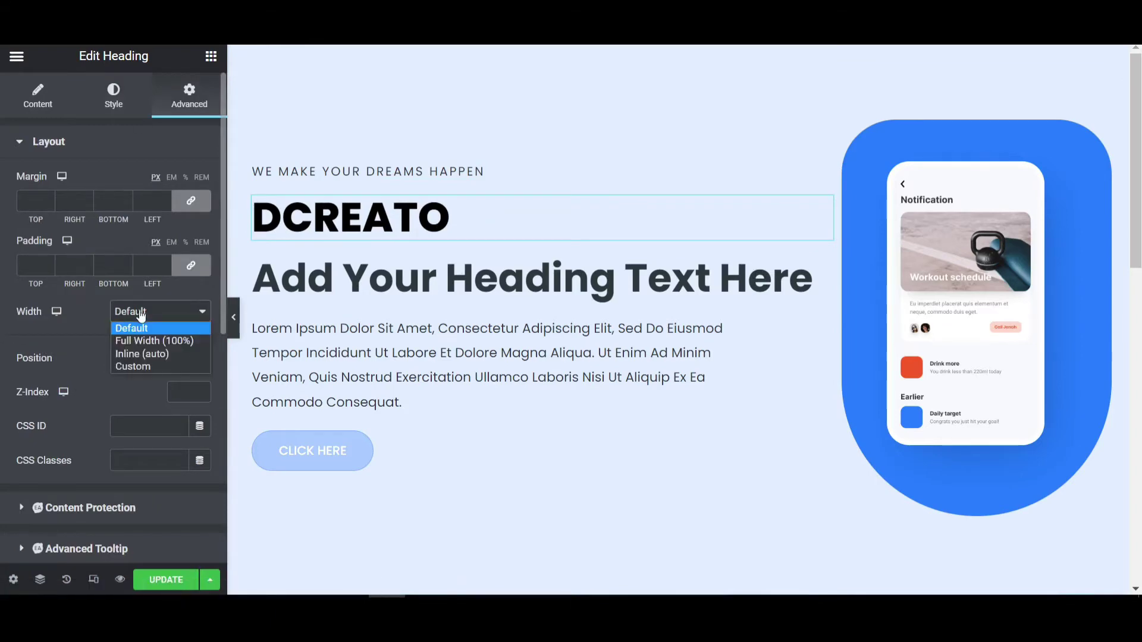
pyautogui.click(139, 352)
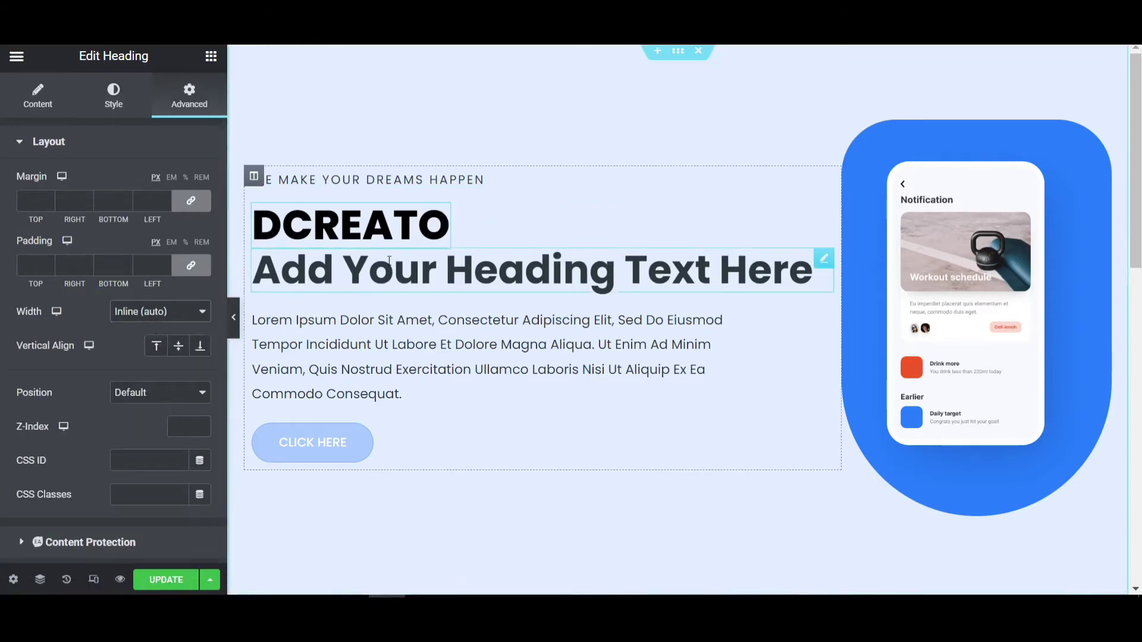
# Step: Delete the placeholder heading "Add Your Heading Text Here" below DCREATO
pyautogui.click(824, 258)
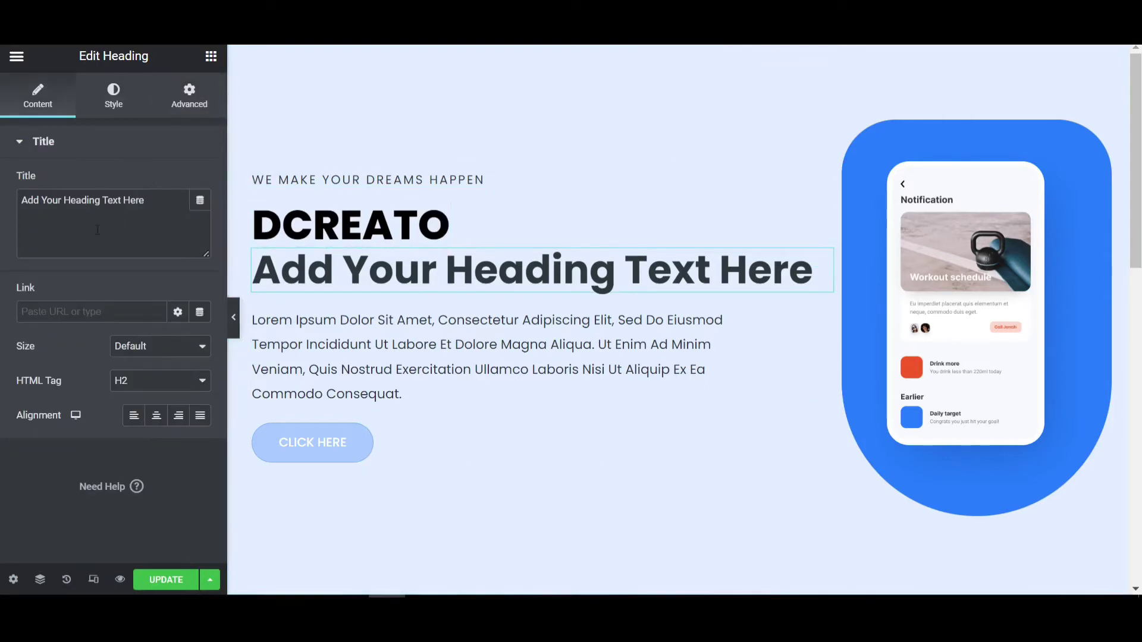
pyautogui.tripleClick(195, 241)
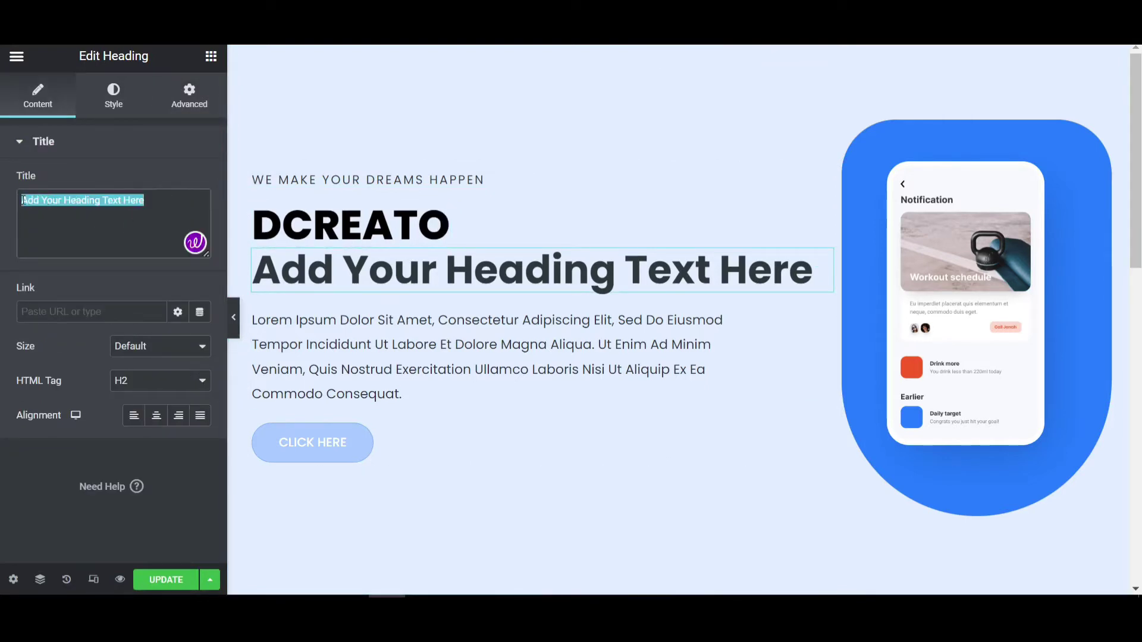
pyautogui.rightClick(333, 263)
pyautogui.click(381, 506)
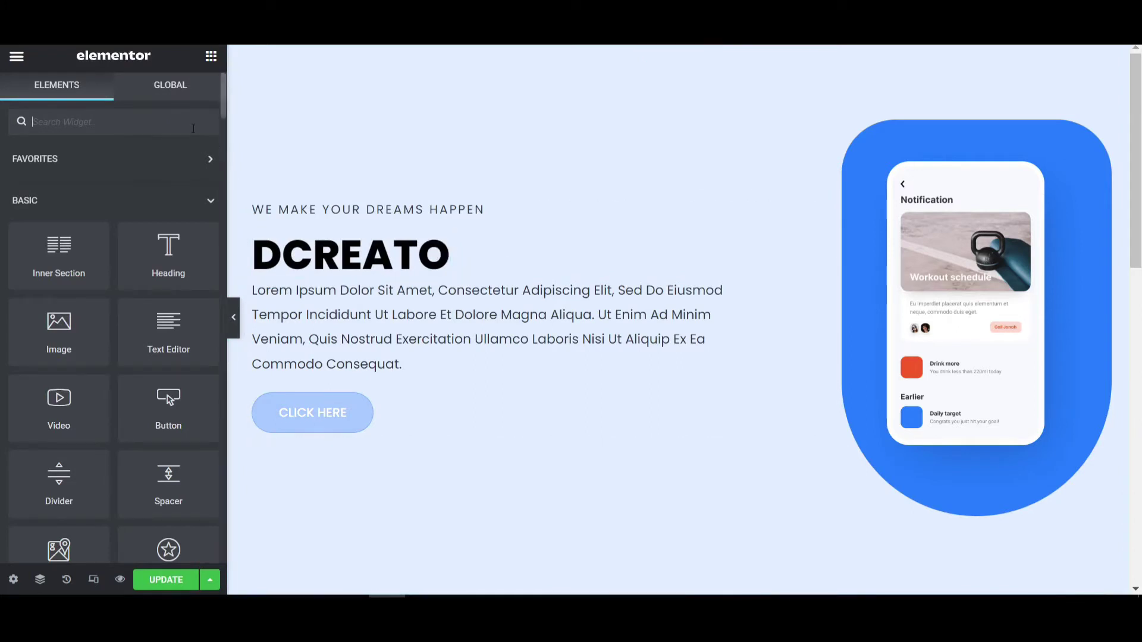
# Step: Add a Fancy Text widget directly below the DCREATO heading and clear its suffix text
pyautogui.write('fan')
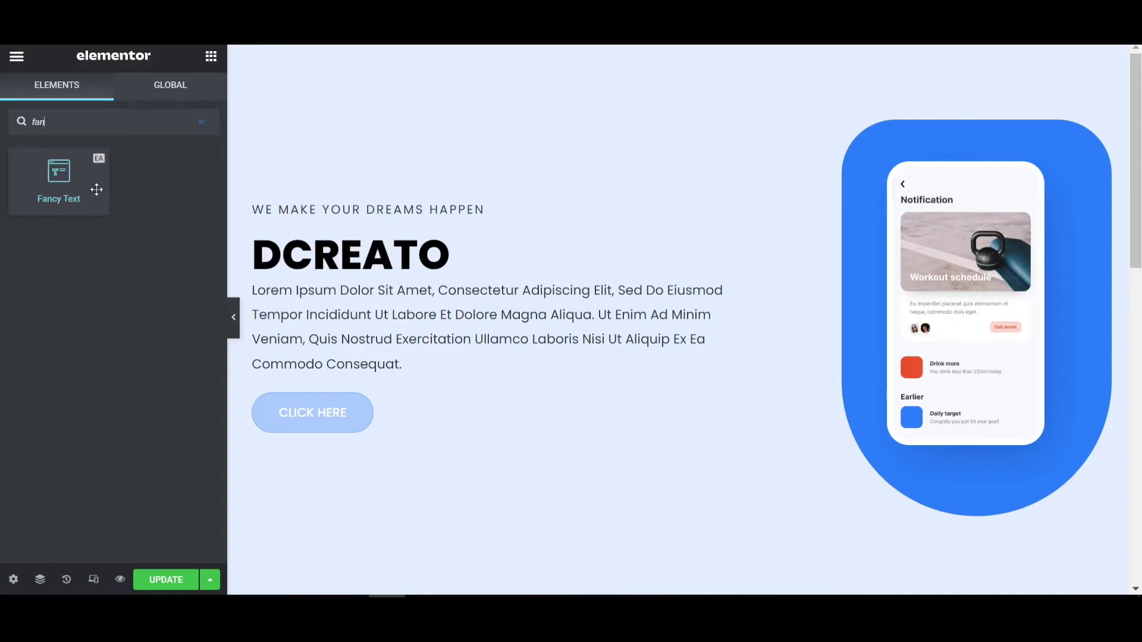
pyautogui.moveTo(54, 177); pyautogui.dragTo(433, 264)
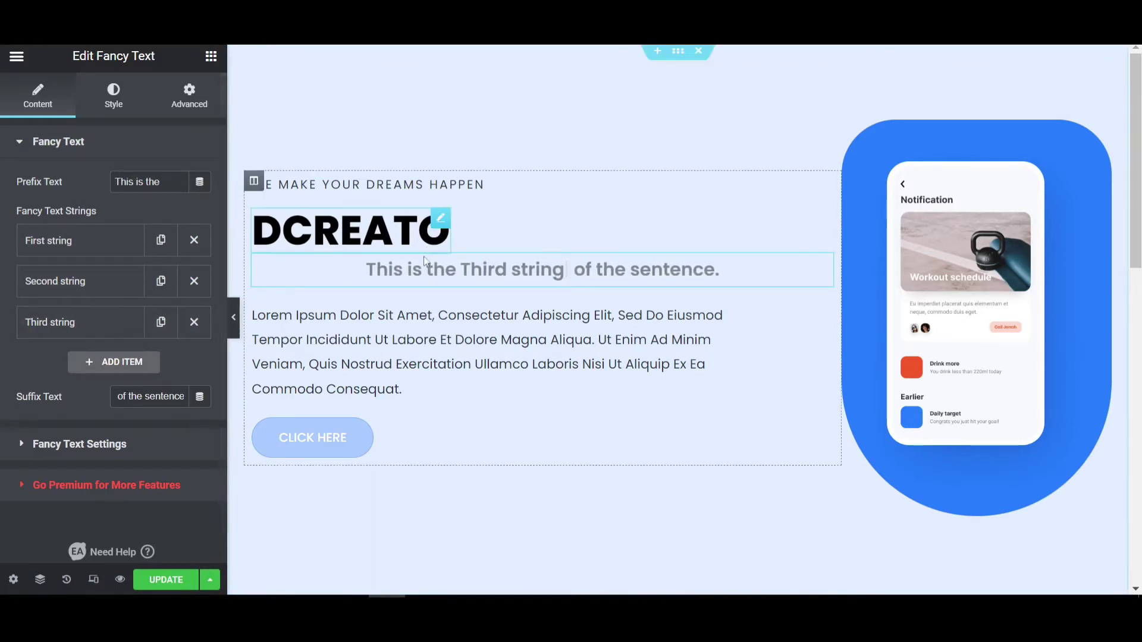
pyautogui.doubleClick(150, 395)
pyautogui.hotkey('ctrl', 'a')
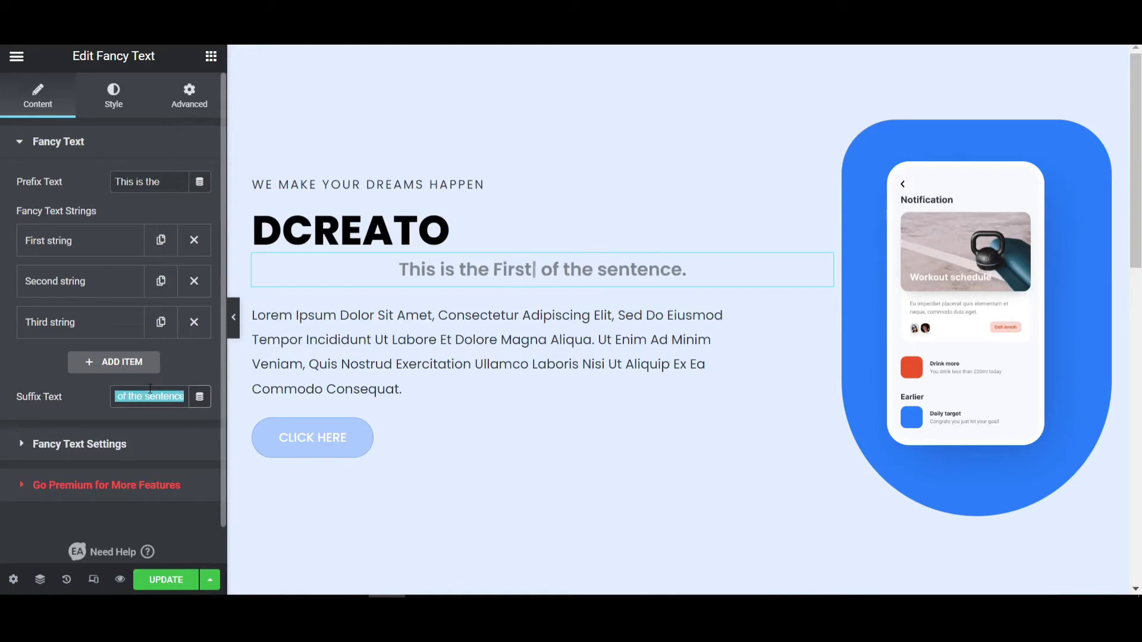
pyautogui.press('BackSpace')
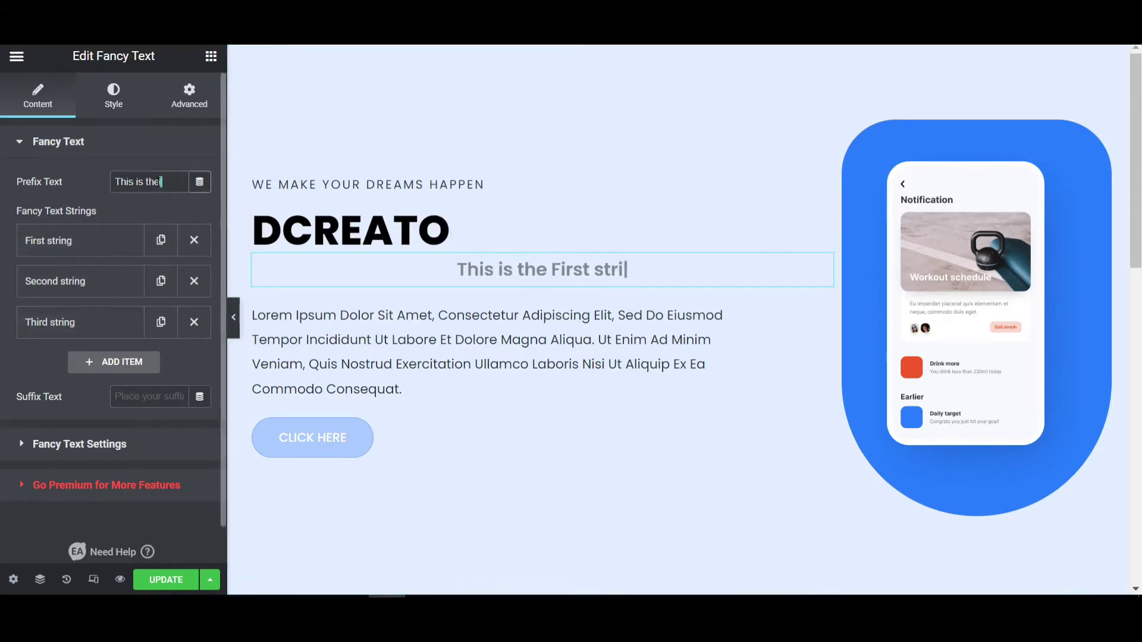
# Step: Clear the Fancy Text widget's prefix text and set its alignment to left
pyautogui.tripleClick(159, 182)
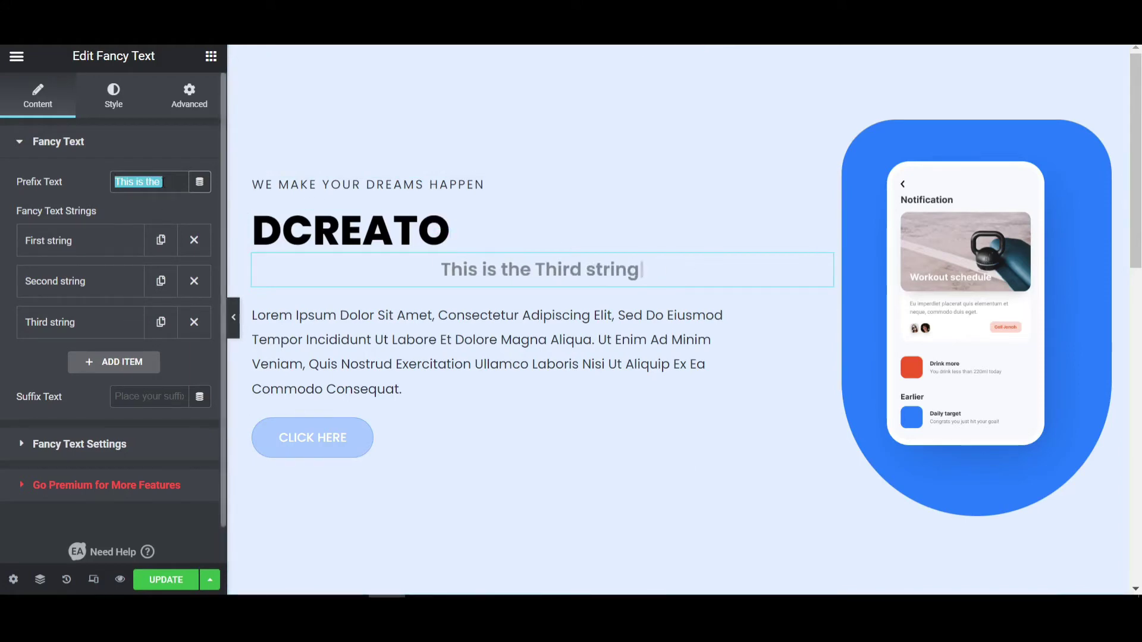
pyautogui.press('BackSpace')
pyautogui.click(81, 241)
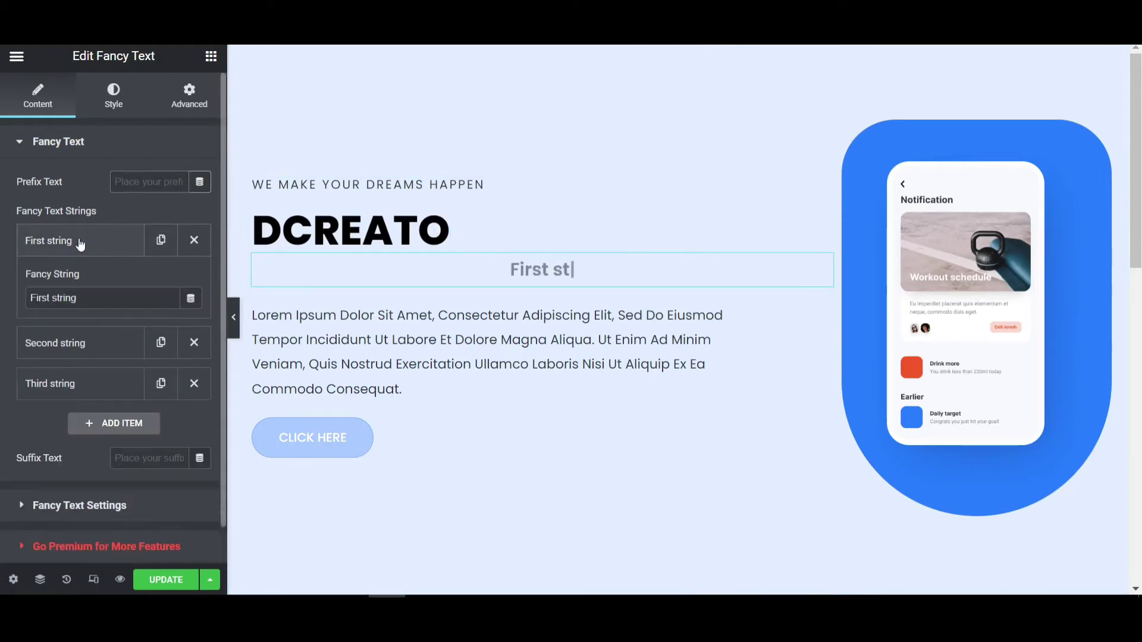
pyautogui.click(80, 241)
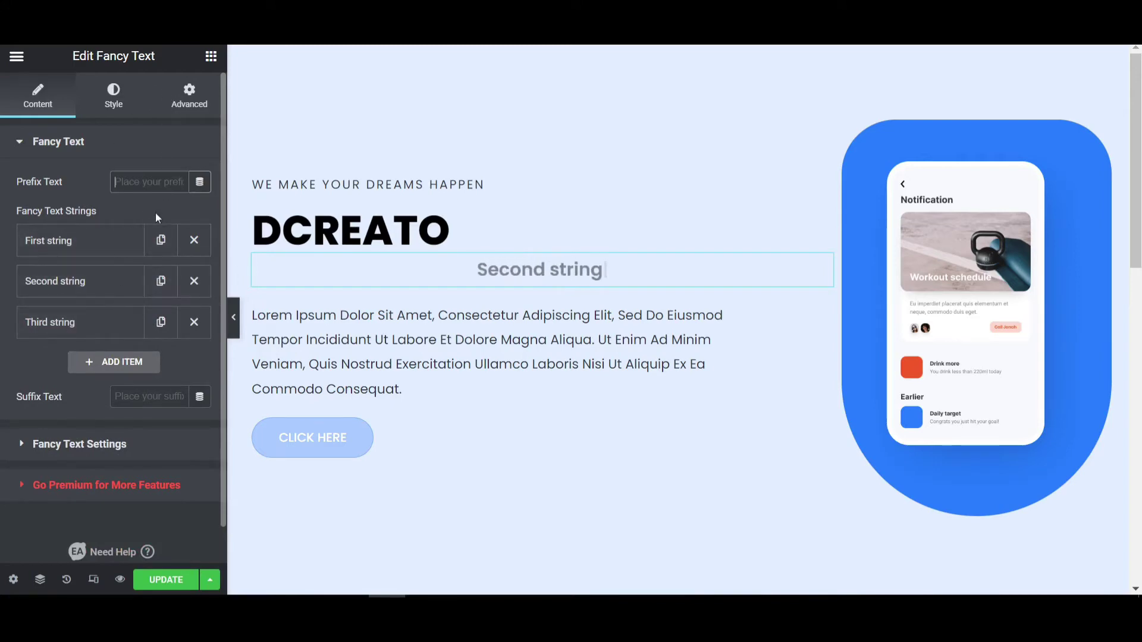
pyautogui.click(80, 444)
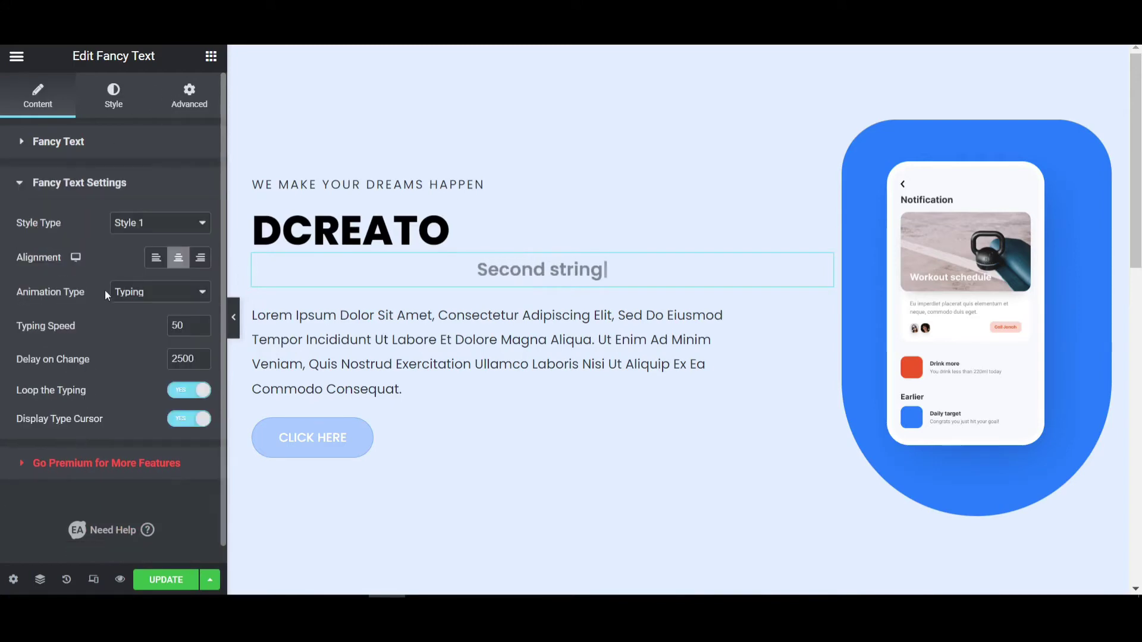
pyautogui.click(155, 258)
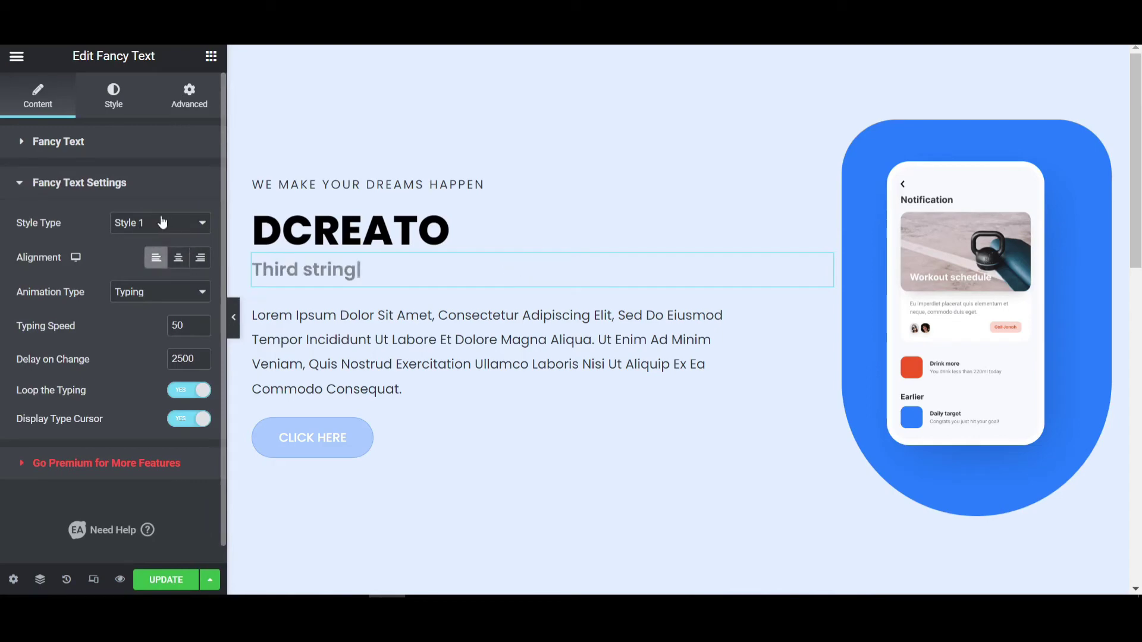
# Step: Set the Fancy Text widget's layout width to Inline (auto) so it sits beside the DCREATO heading
pyautogui.click(195, 109)
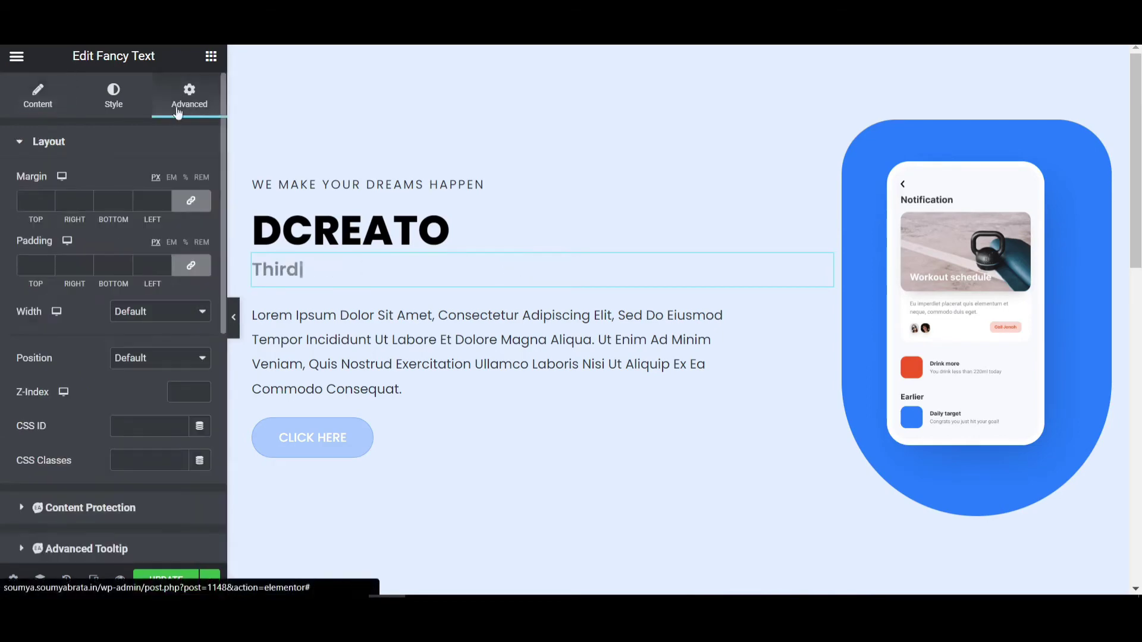
pyautogui.scroll(-5, 82, 408)
pyautogui.scroll(5, 140, 272)
pyautogui.click(138, 312)
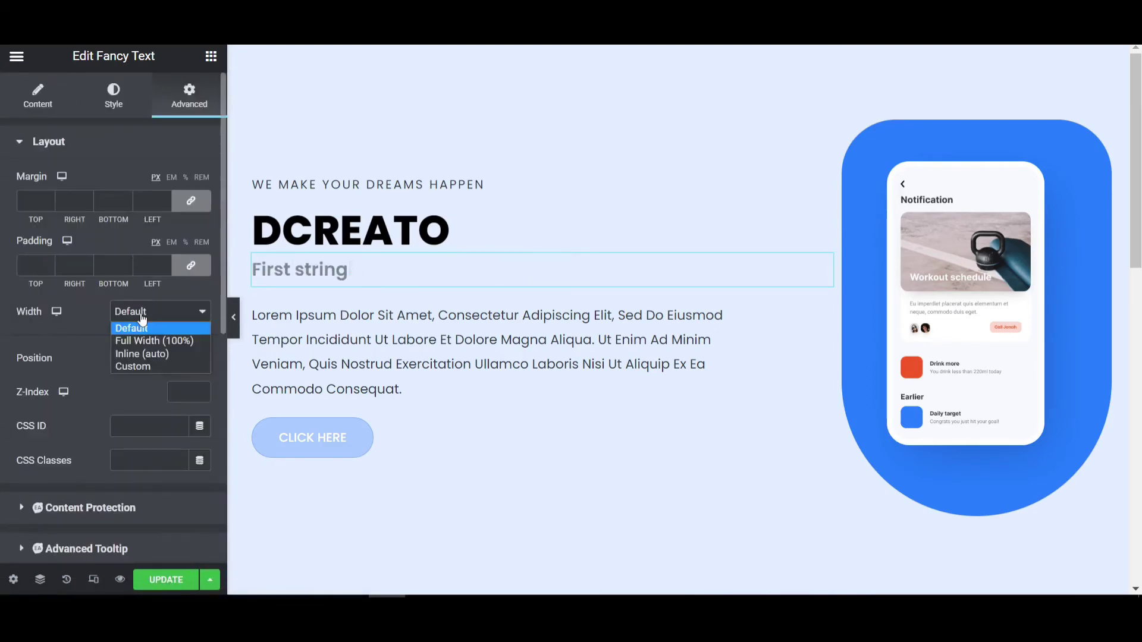
pyautogui.click(136, 353)
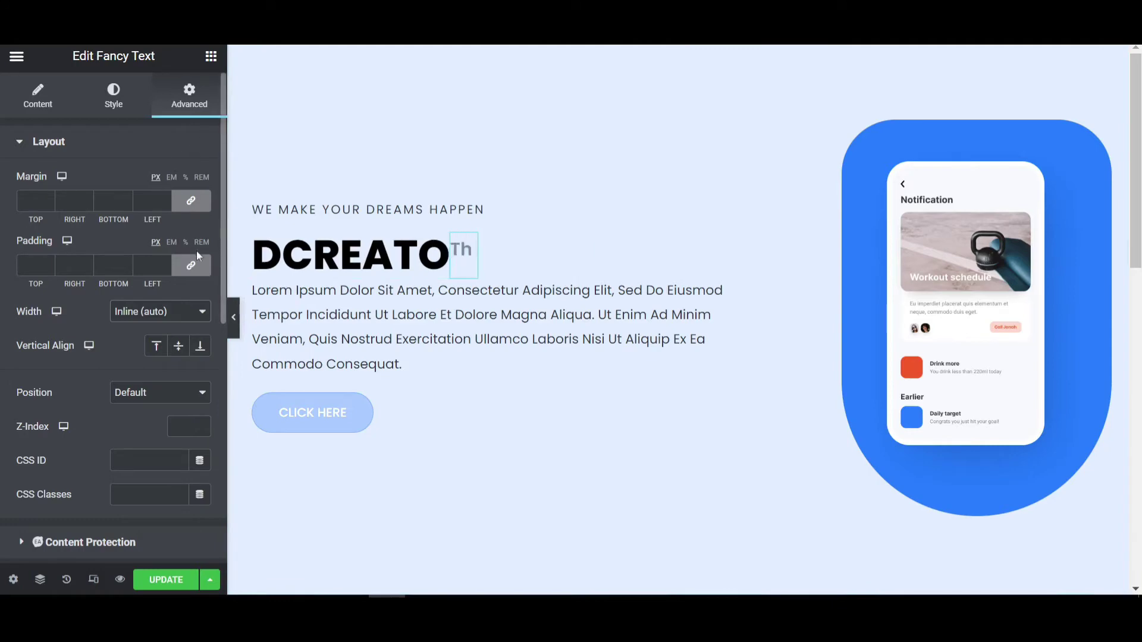
# Step: Unlink the Fancy Text widget's padding values and set its left padding to 25 px
pyautogui.click(191, 266)
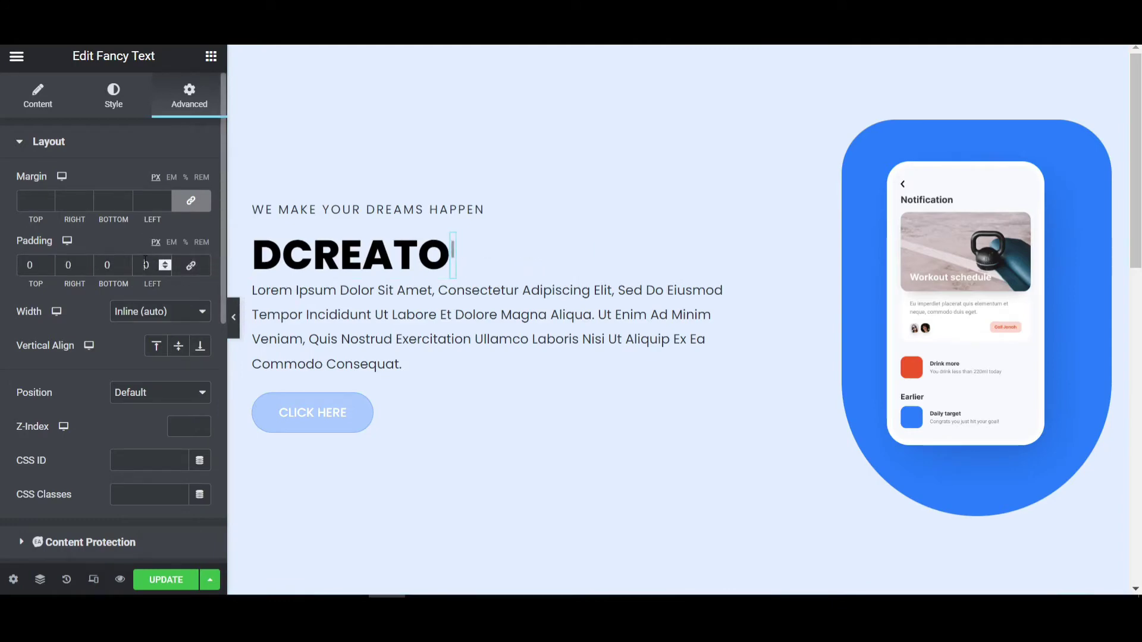
pyautogui.click(145, 265)
pyautogui.write('5')
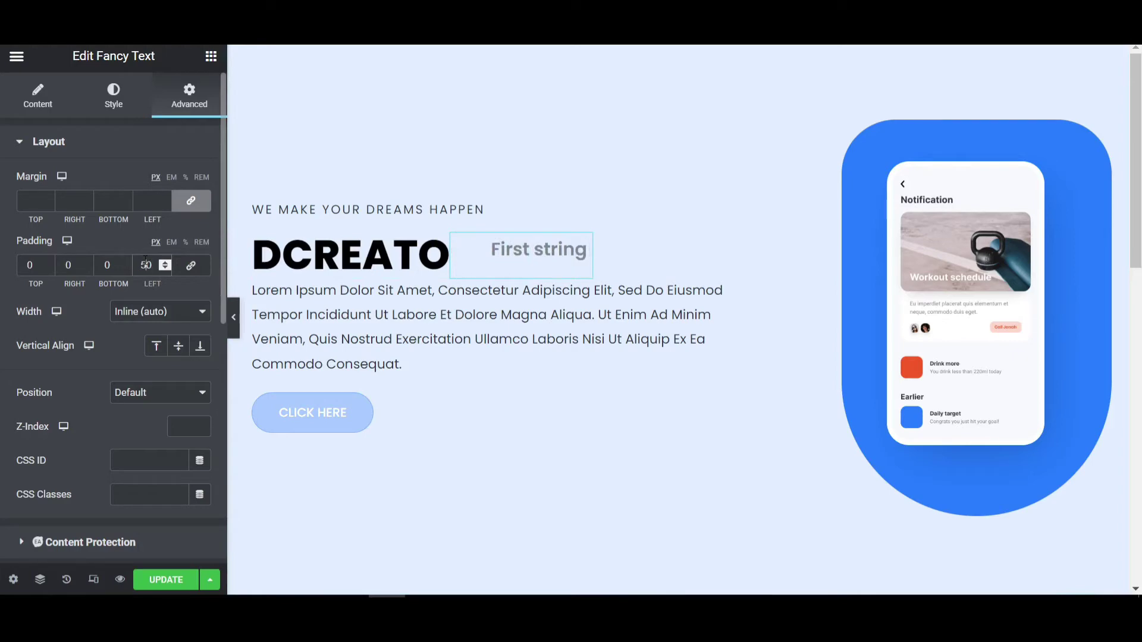
pyautogui.press('BackSpace')
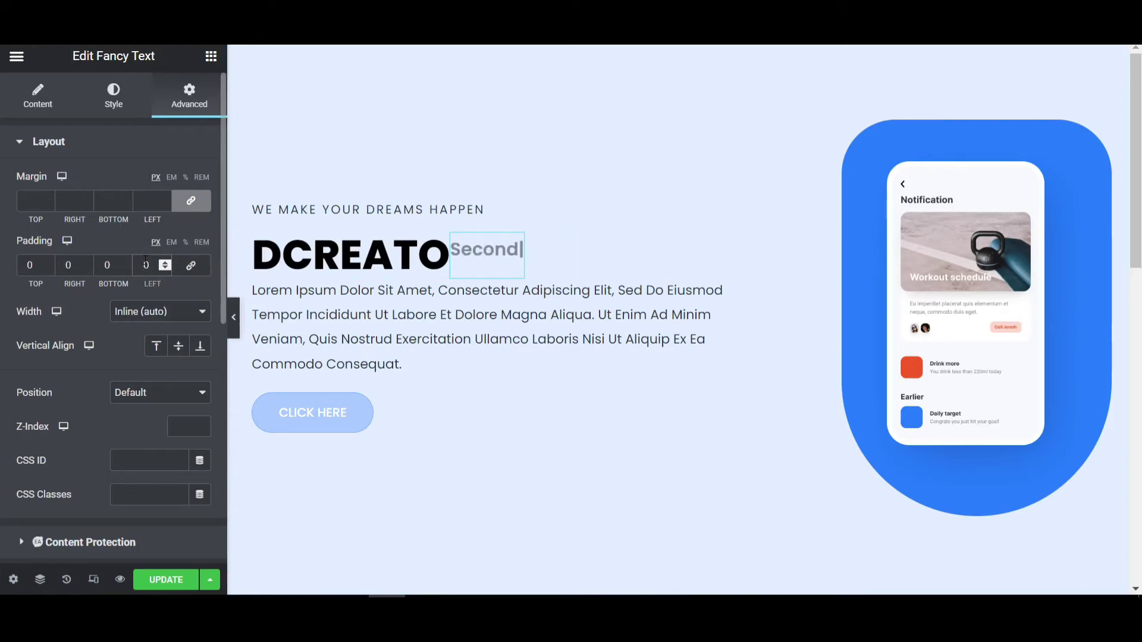
pyautogui.write('2')
pyautogui.press('BackSpace')
pyautogui.write('5')
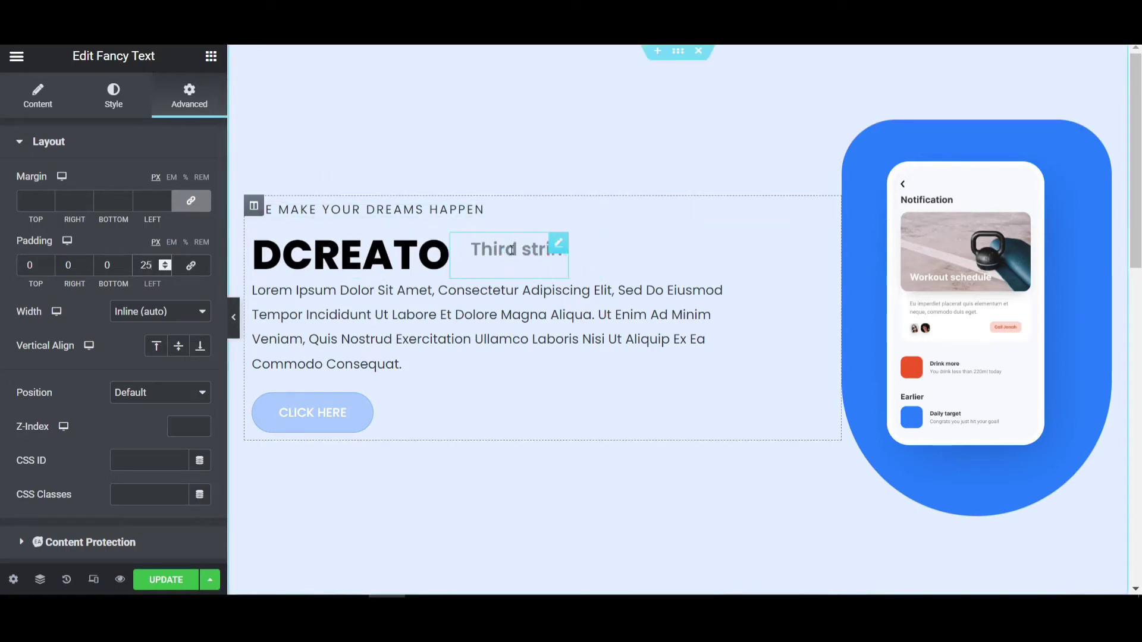
# Step: Try to color the typed text by applying the blue global color to the Fancy Text widget's prefix text
pyautogui.click(113, 97)
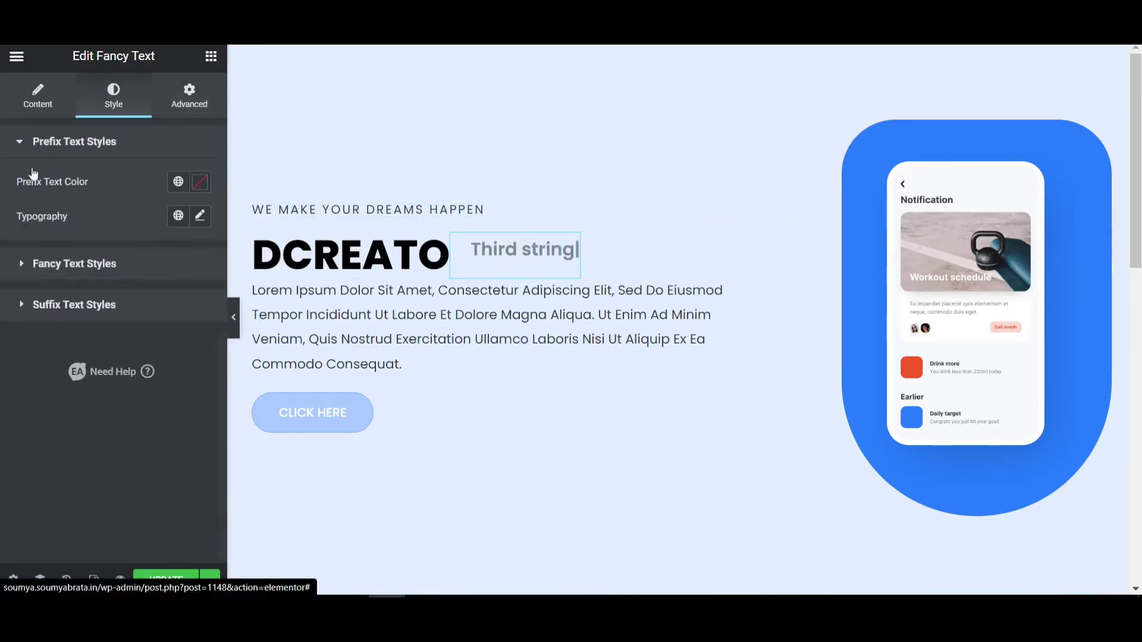
pyautogui.click(190, 216)
pyautogui.click(200, 182)
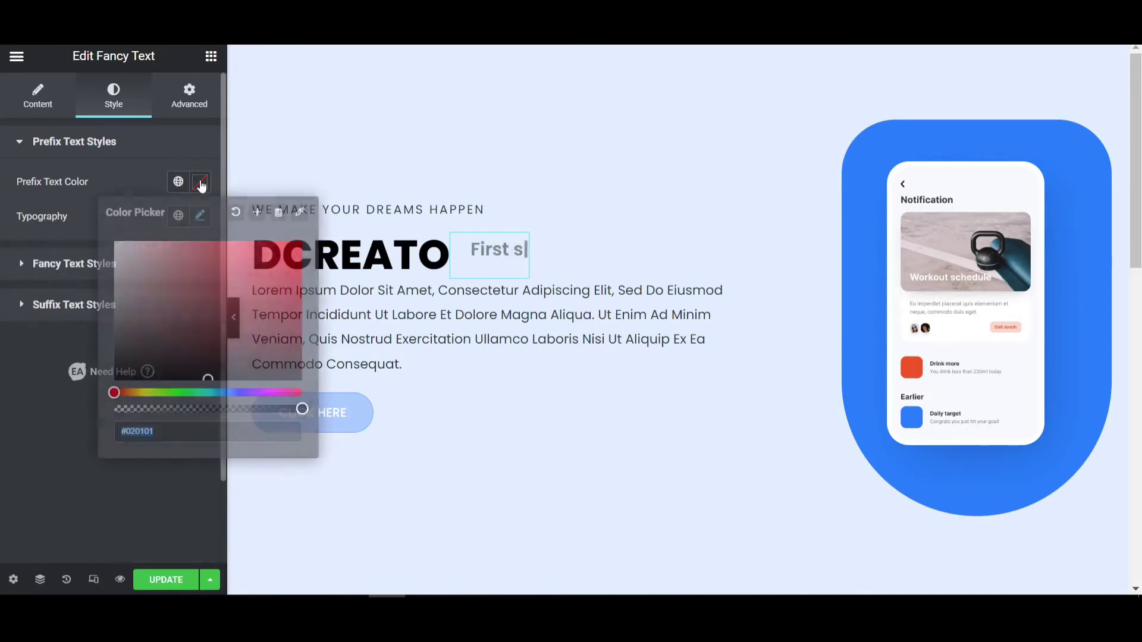
pyautogui.click(175, 182)
pyautogui.click(66, 408)
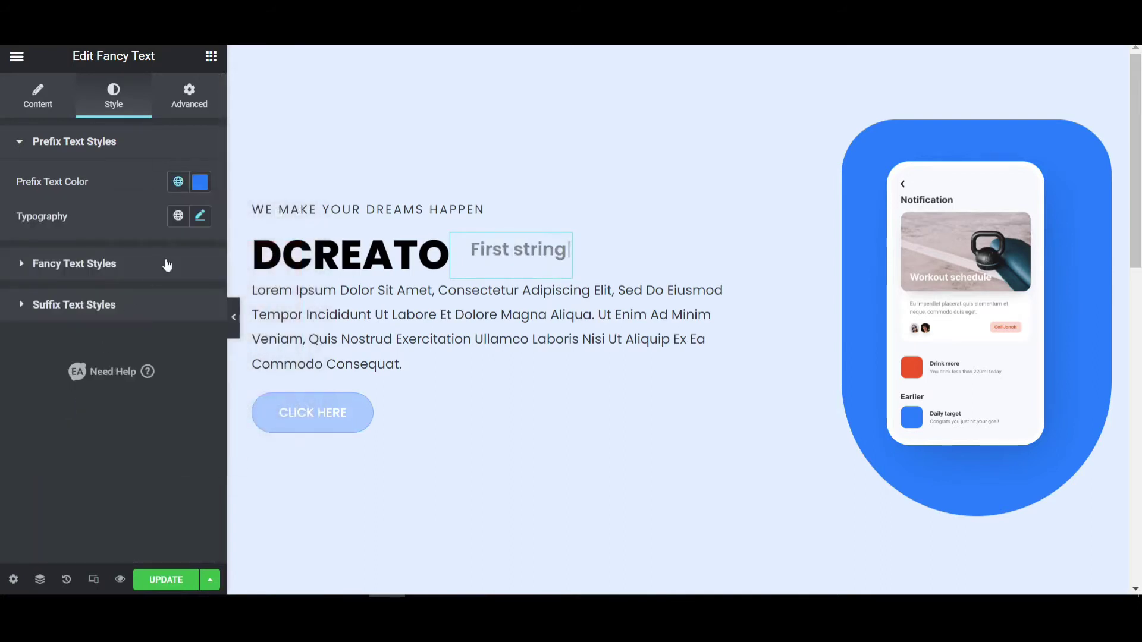
pyautogui.click(154, 153)
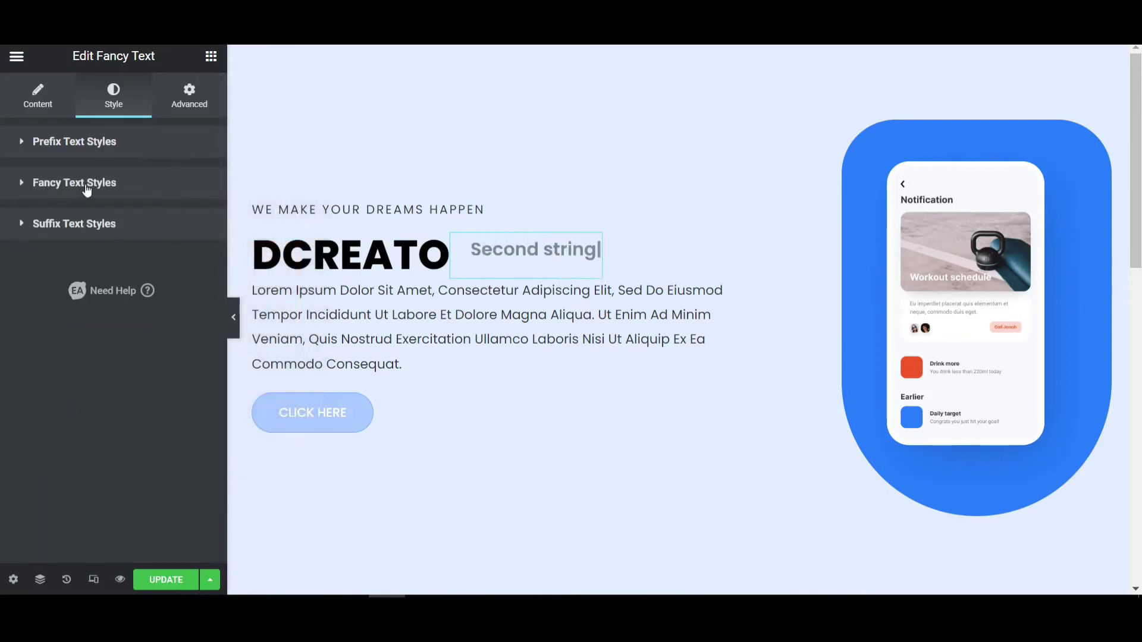
pyautogui.click(53, 183)
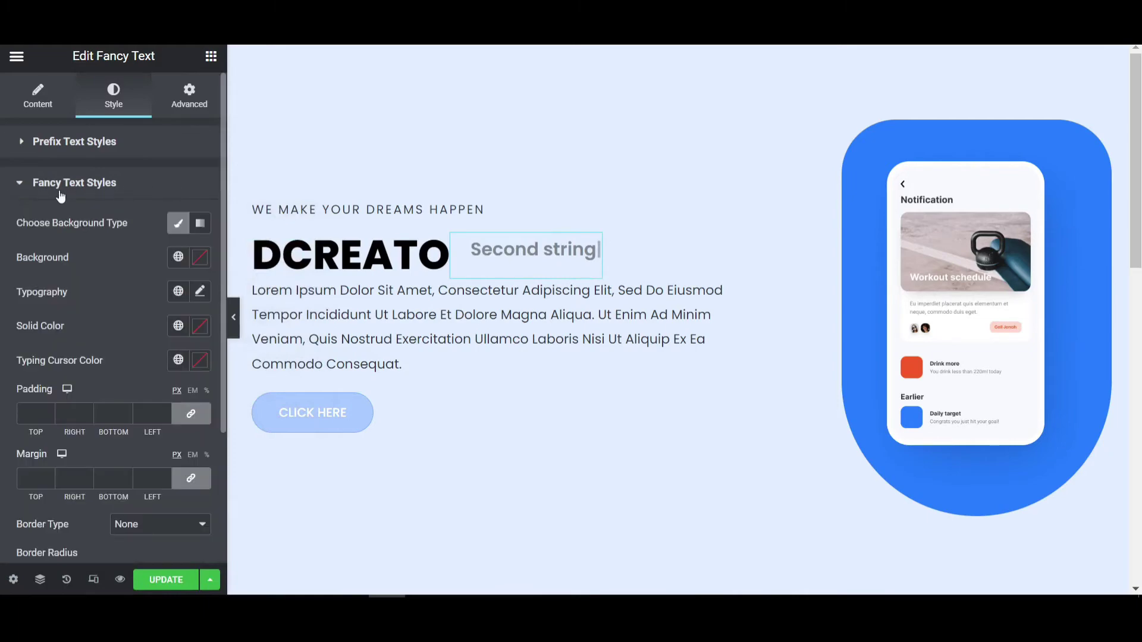
pyautogui.click(116, 192)
# Step: Reset the prefix text color of the Fancy Text widget
pyautogui.click(38, 97)
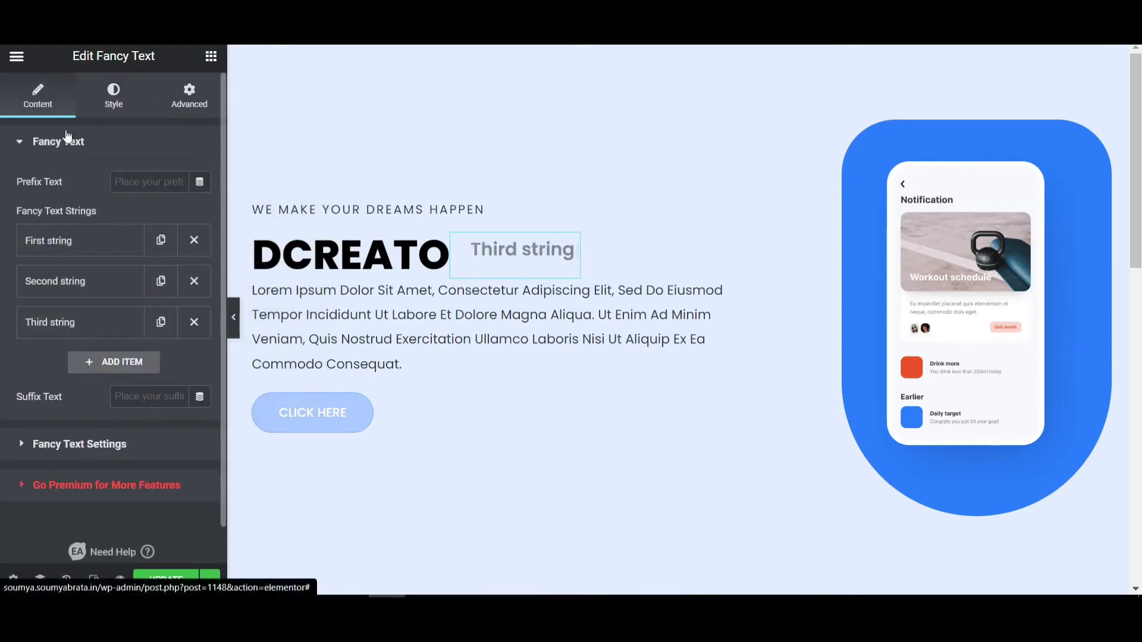
pyautogui.click(112, 105)
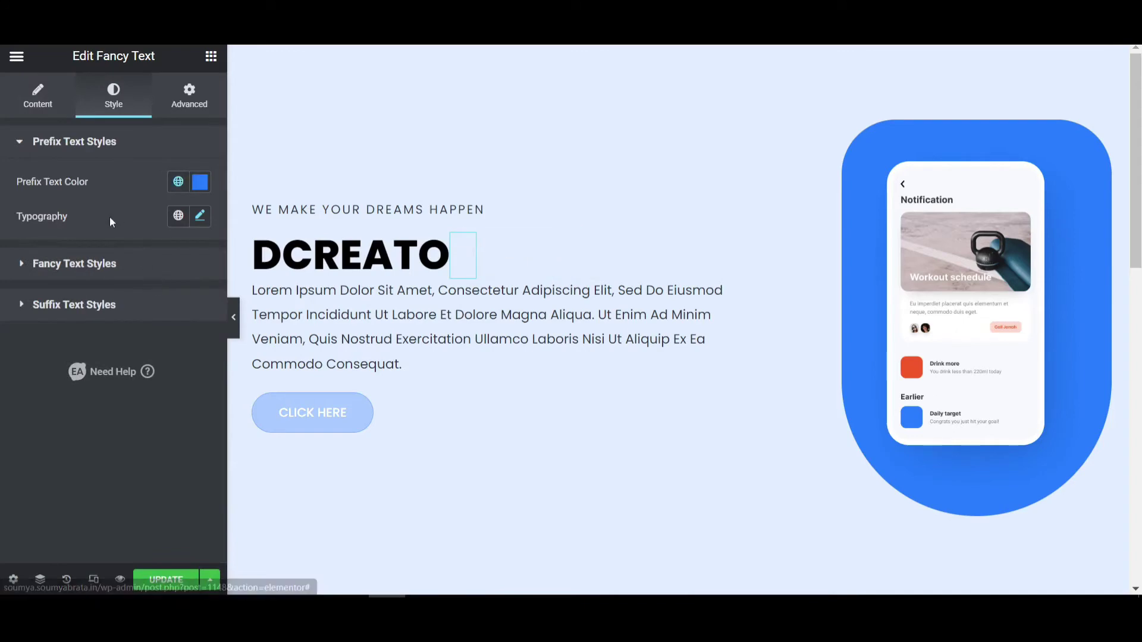
pyautogui.click(200, 181)
pyautogui.click(236, 212)
# Step: Set the fancy text strings' solid color to the blue global color
pyautogui.click(57, 265)
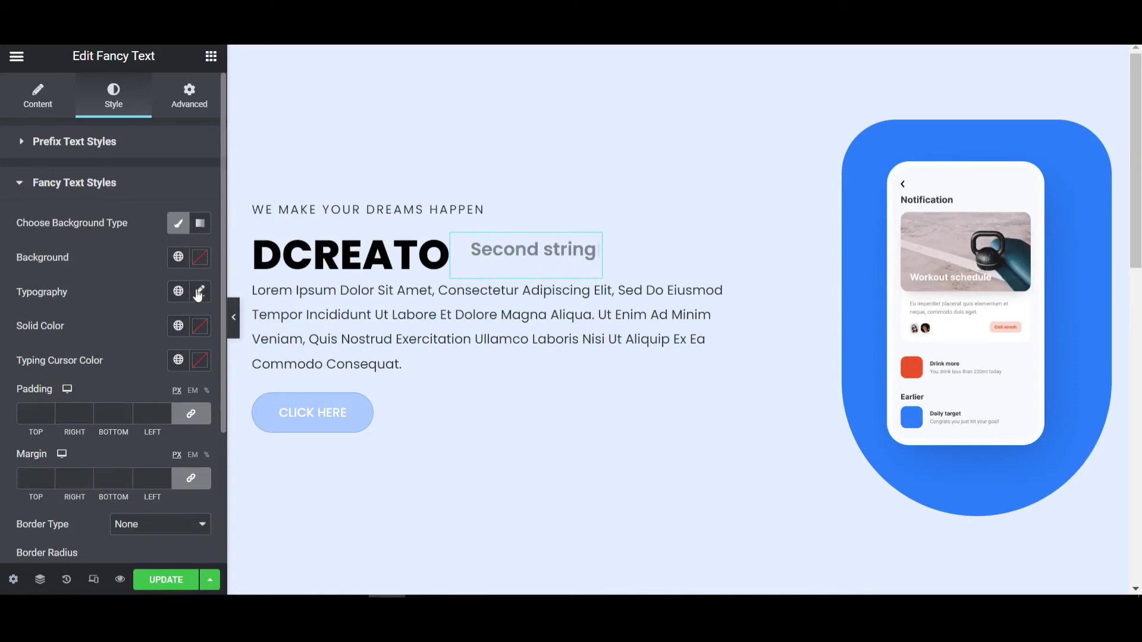
pyautogui.click(200, 292)
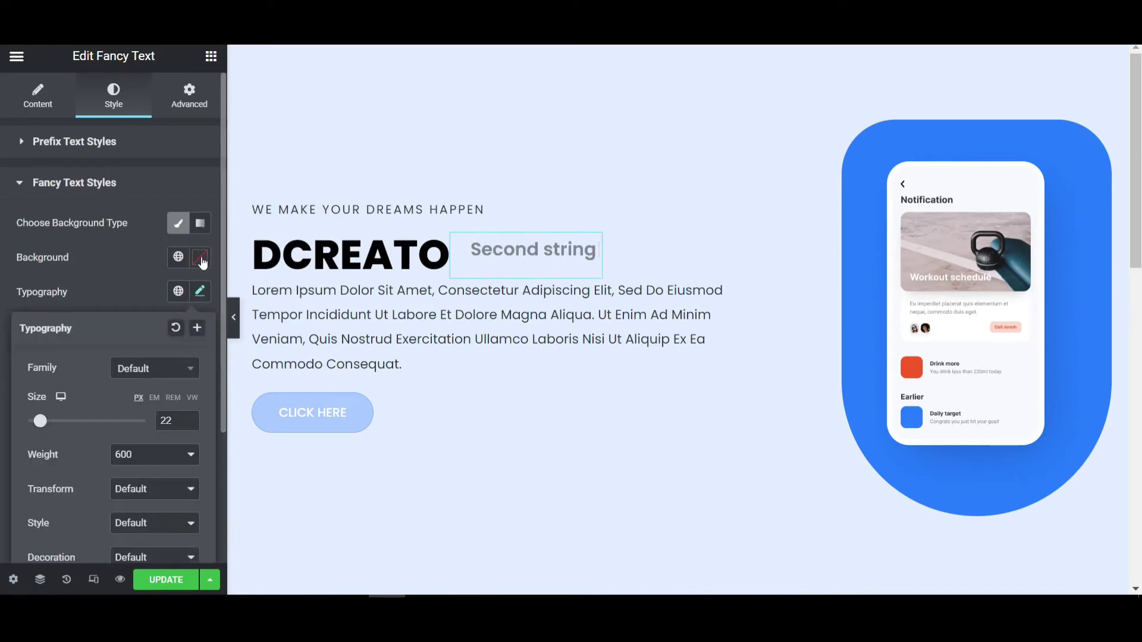
pyautogui.click(113, 275)
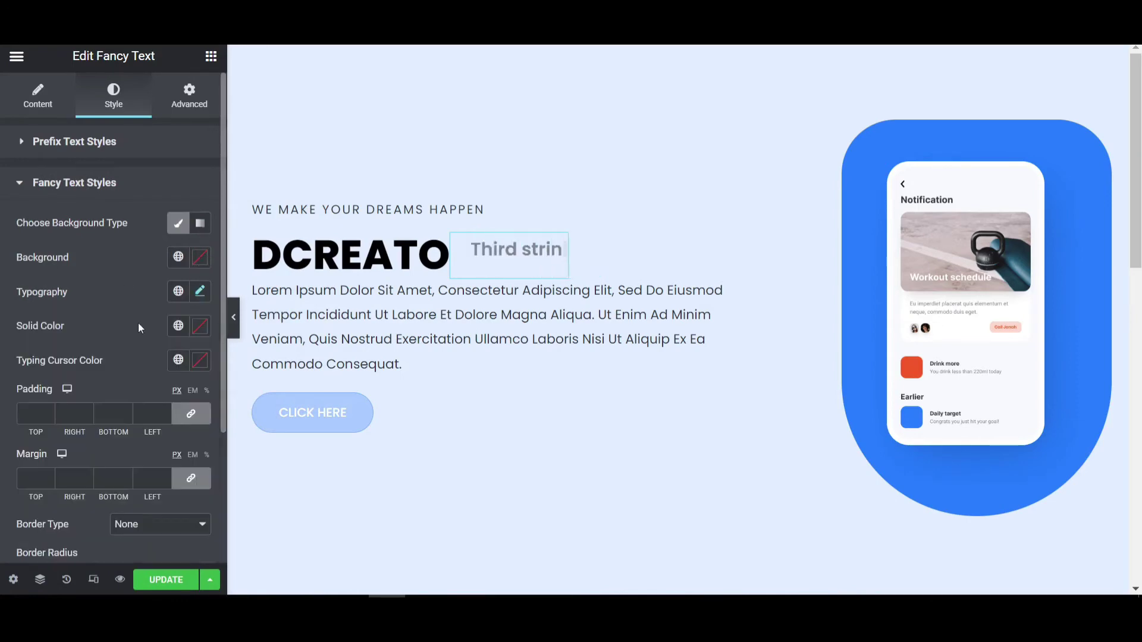
pyautogui.click(178, 326)
pyautogui.click(99, 254)
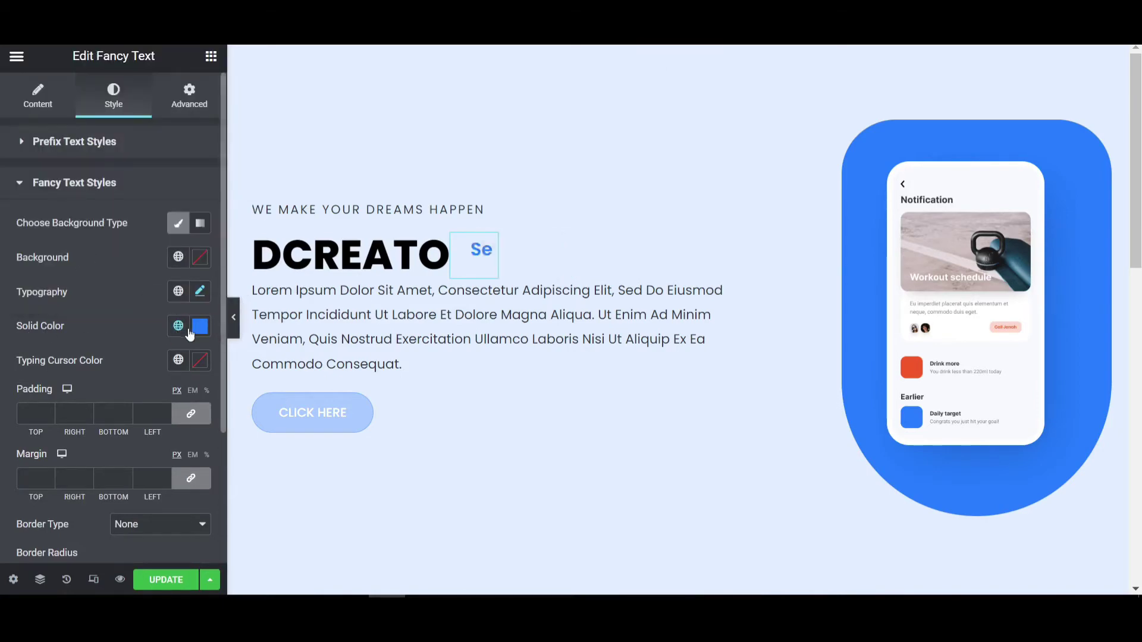
# Step: Set the fancy text strings' font family to Poppins and the font size to 50 px
pyautogui.click(200, 290)
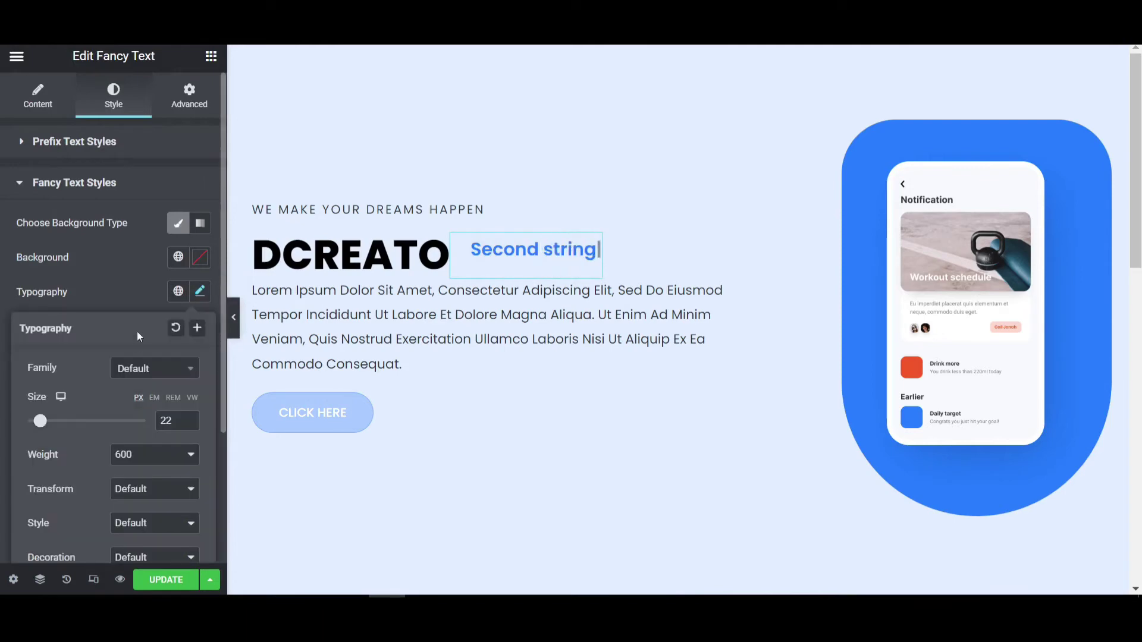
pyautogui.click(159, 370)
pyautogui.write('pop')
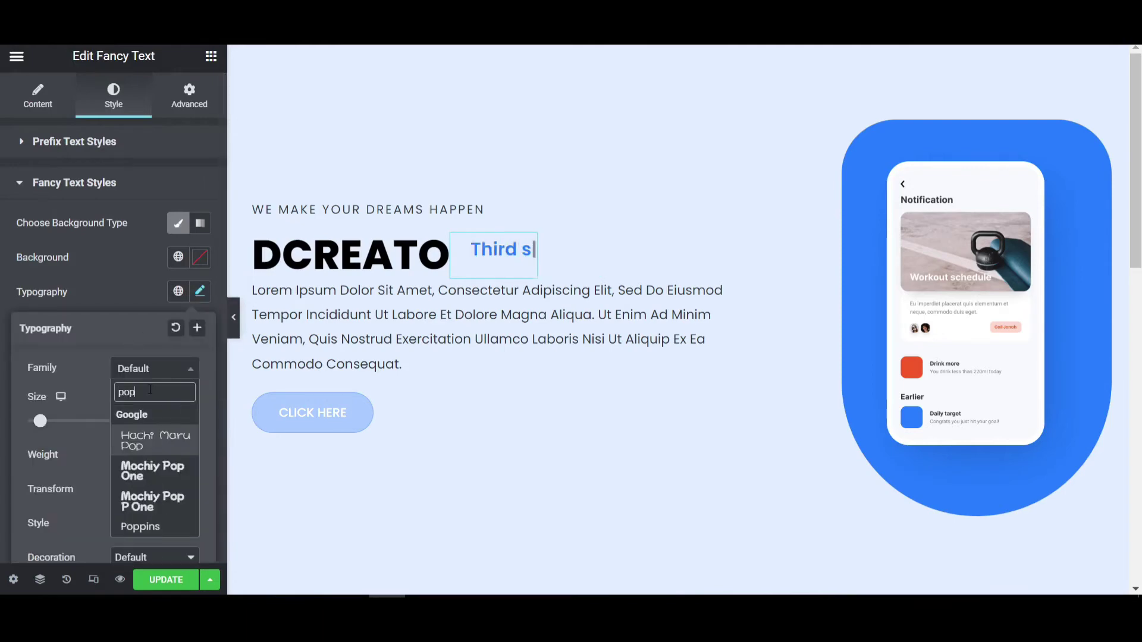
pyautogui.click(157, 525)
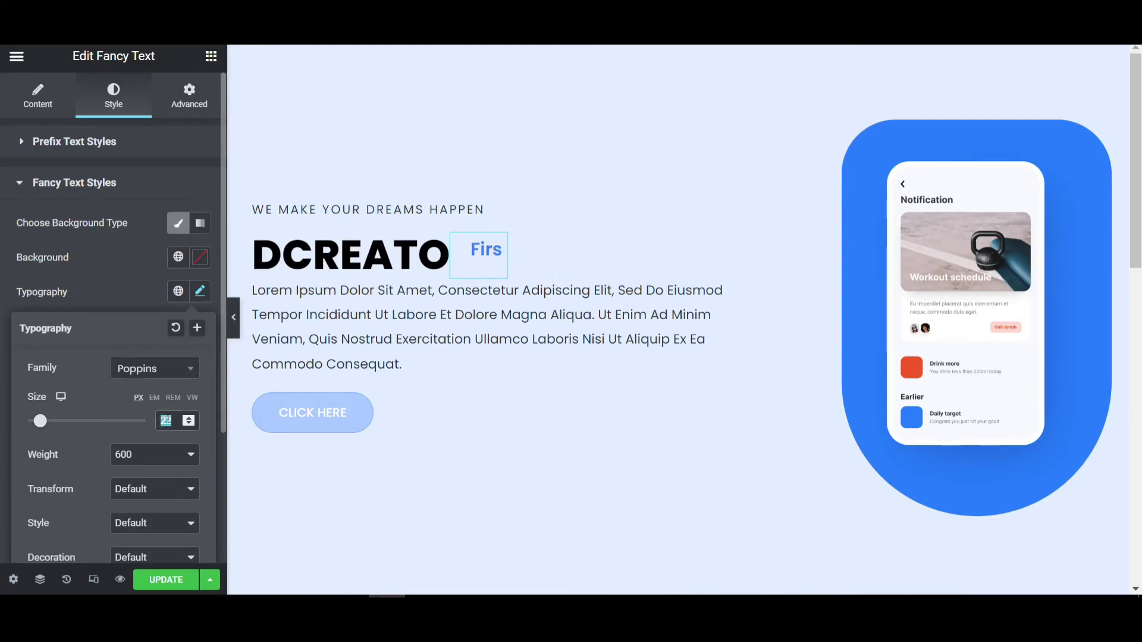
pyautogui.write('50')
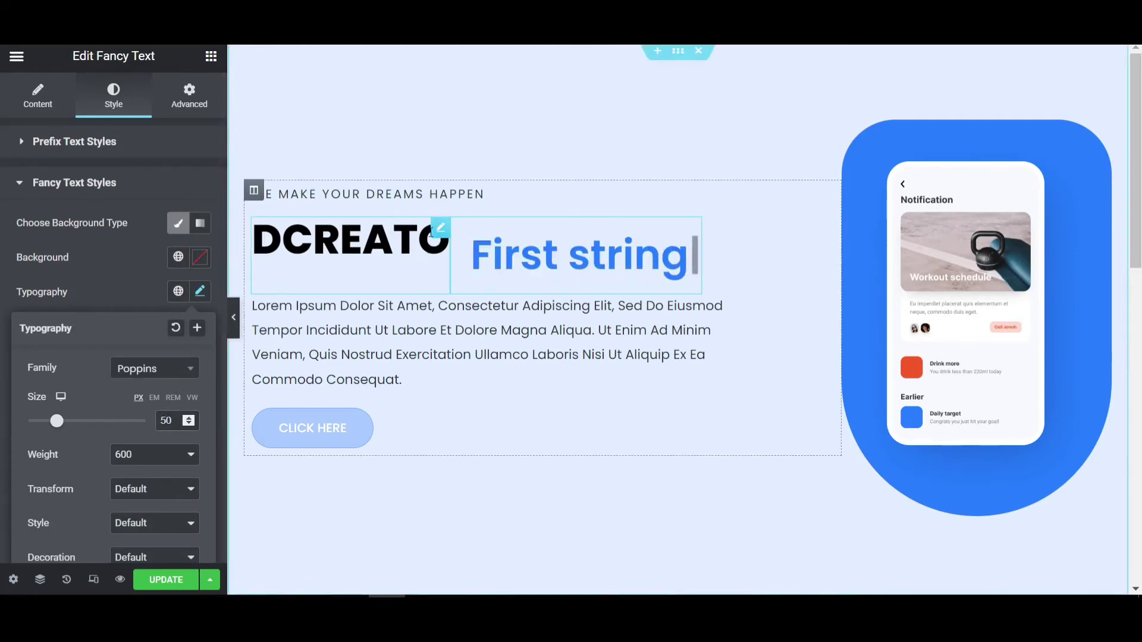
# Step: Set the fancy text strings' font weight to 800 and text transform to Uppercase
pyautogui.click(173, 455)
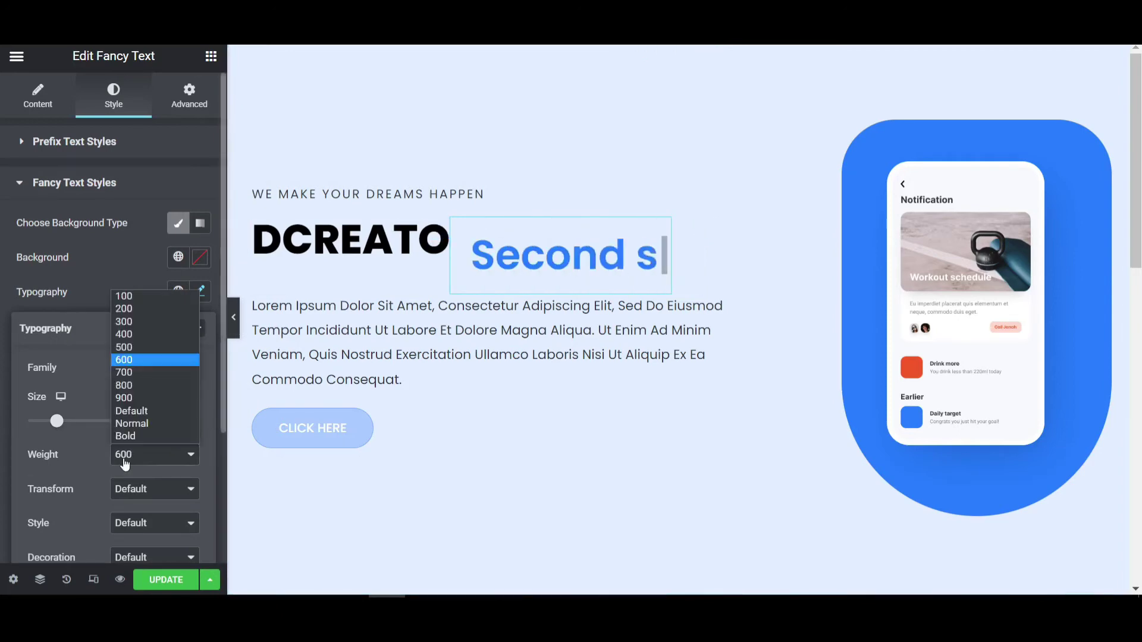
pyautogui.click(143, 385)
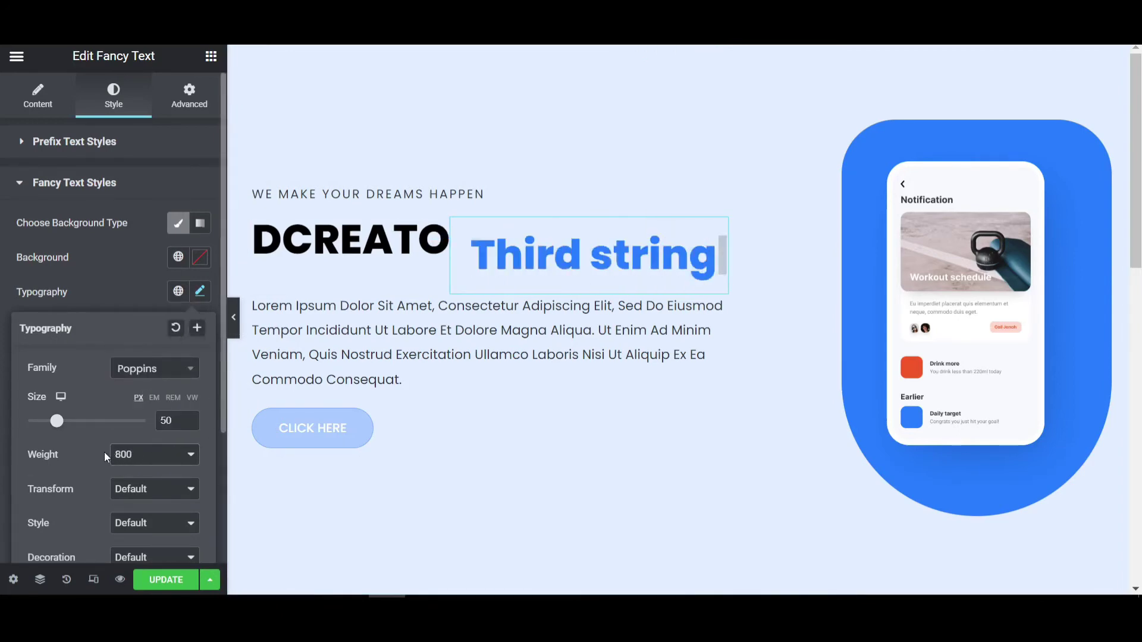
pyautogui.click(134, 488)
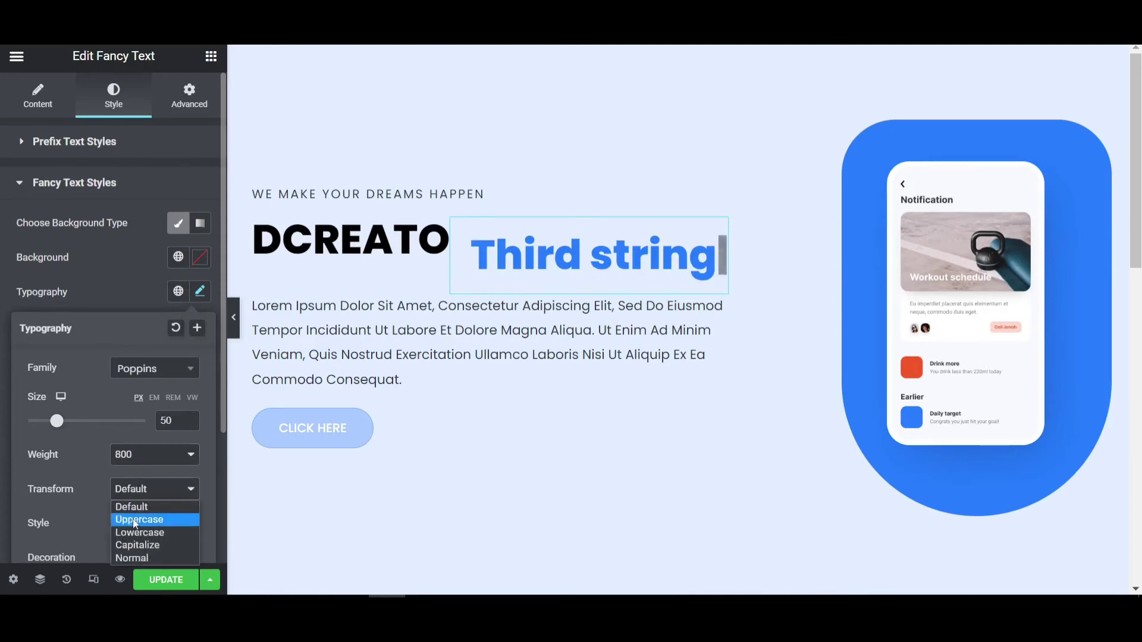
pyautogui.click(135, 517)
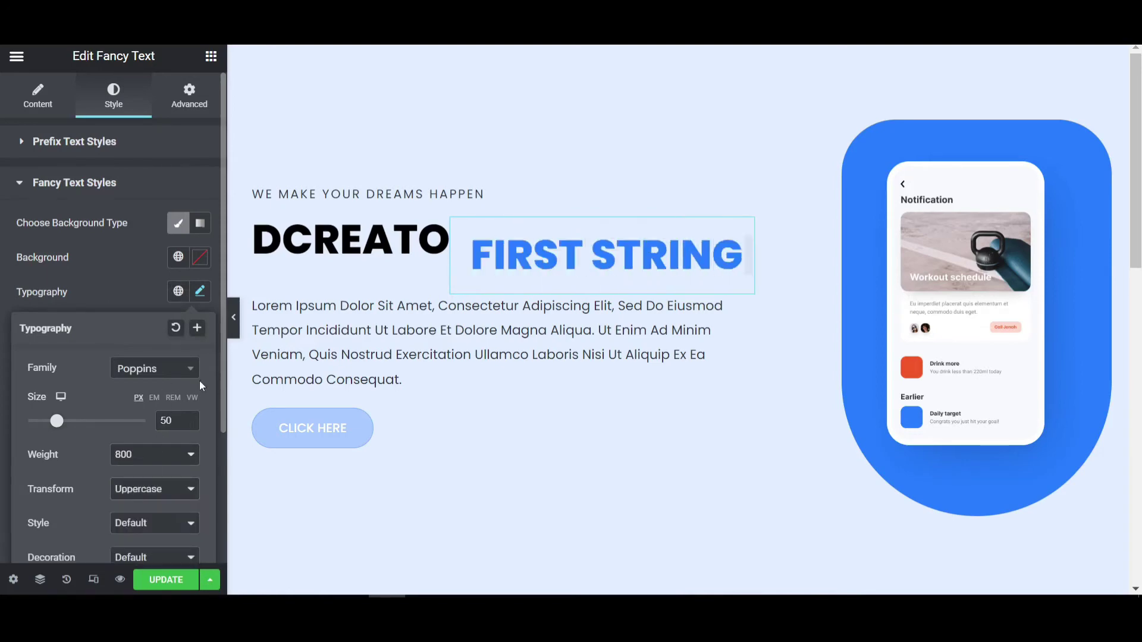
pyautogui.click(200, 291)
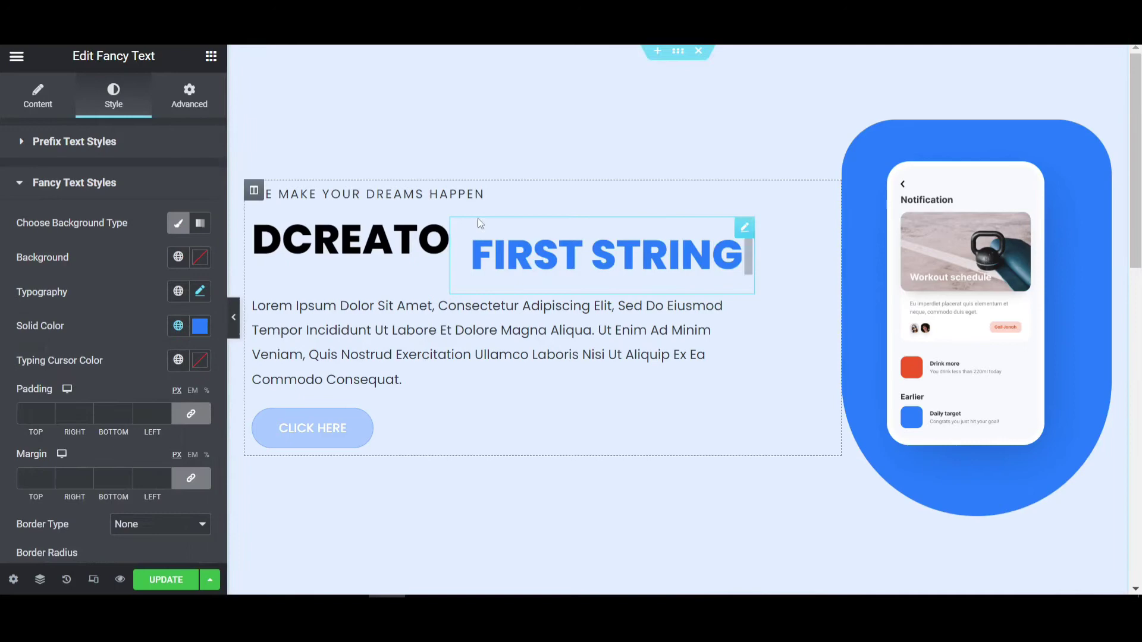
# Step: Review the DCREATO heading's typography settings to compare them with the fancy text
pyautogui.click(443, 237)
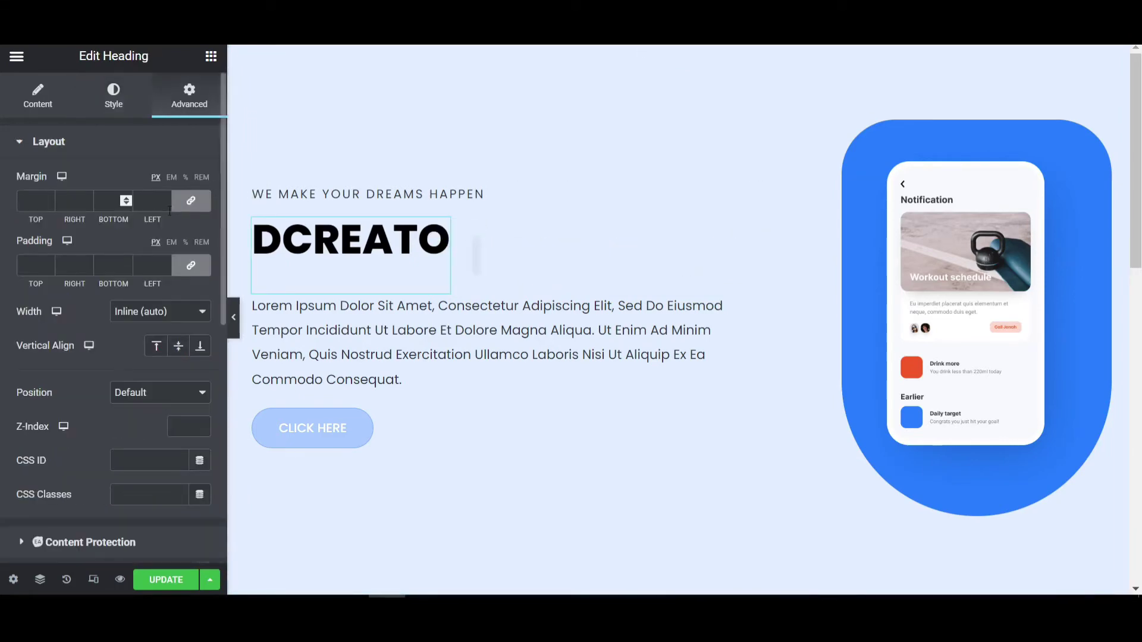
pyautogui.click(114, 98)
pyautogui.click(200, 216)
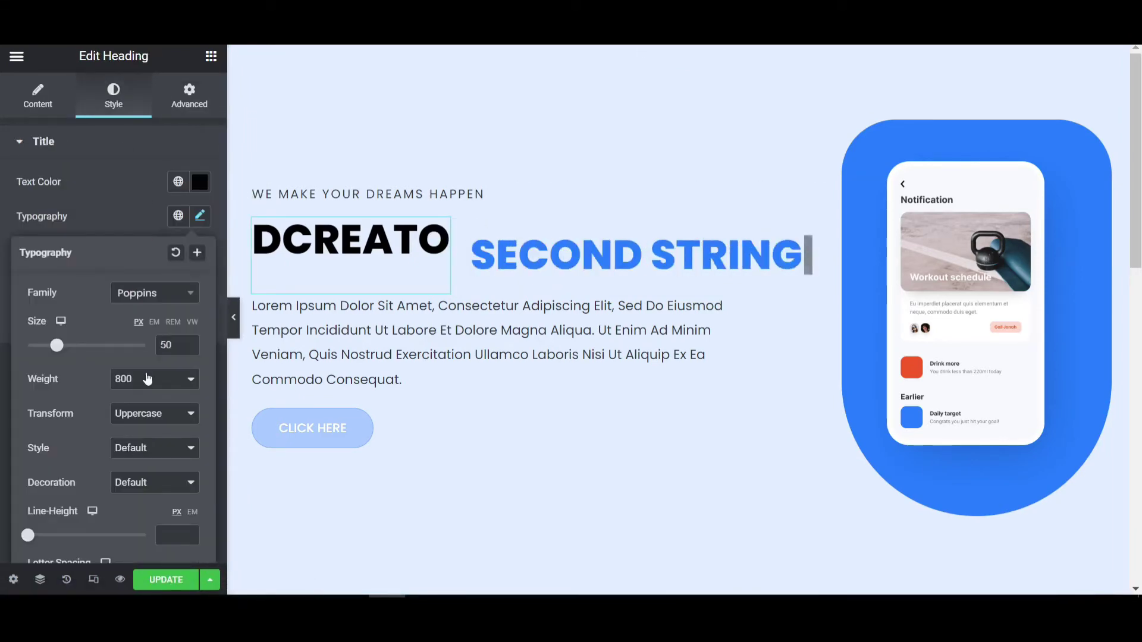
pyautogui.click(203, 222)
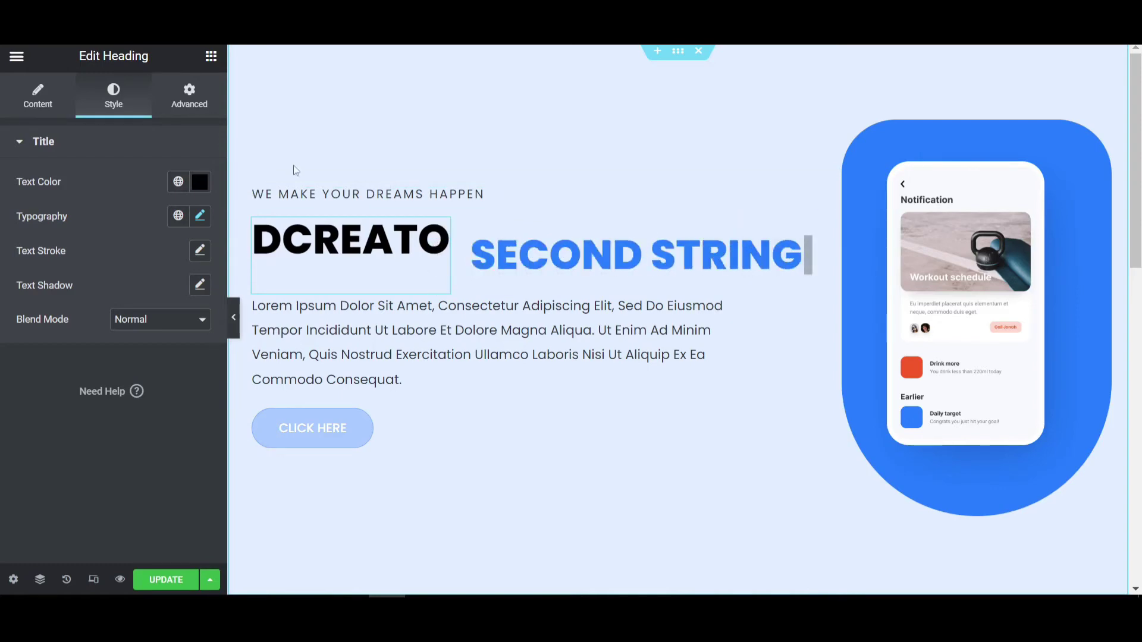
# Step: Set the DCREATO heading's top padding to 16 px and update the page
pyautogui.click(190, 102)
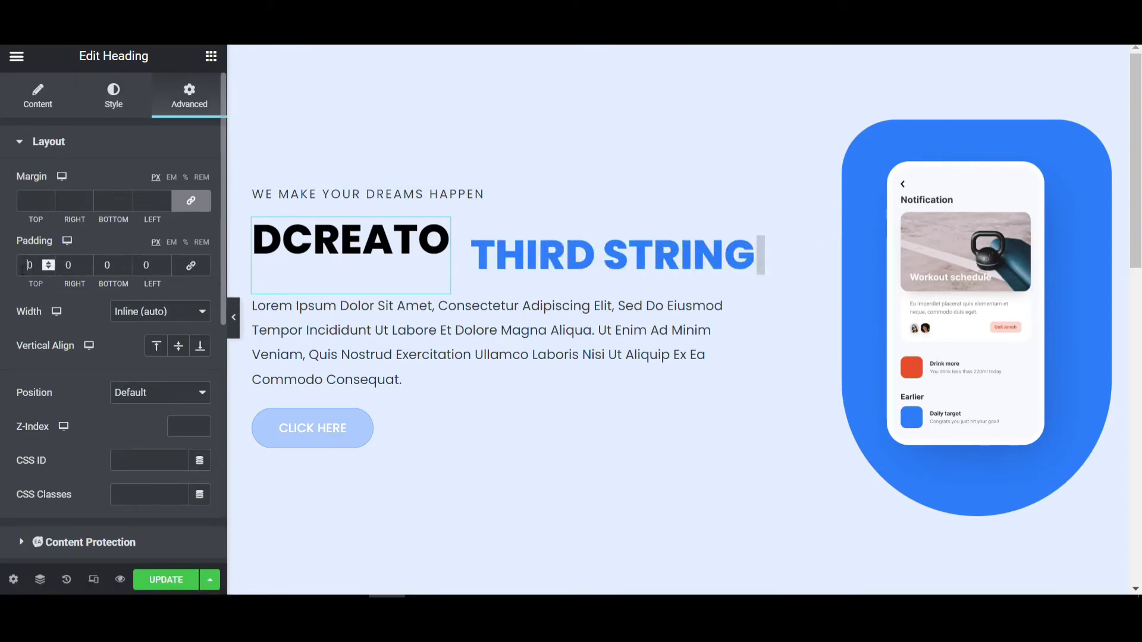
pyautogui.click(23, 271)
pyautogui.write('3')
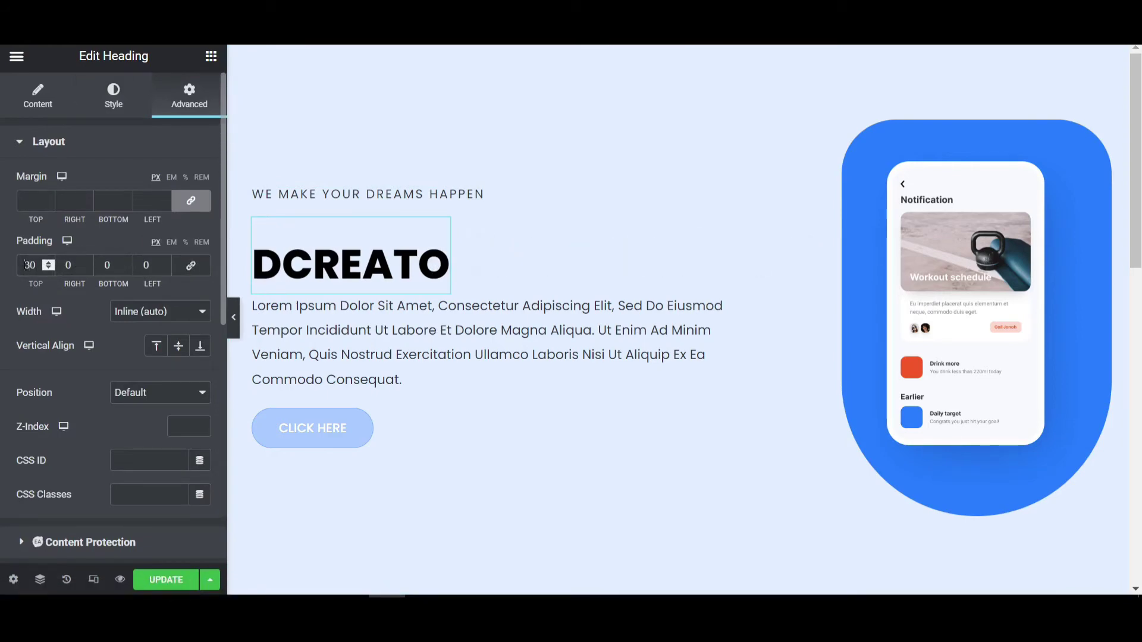
pyautogui.doubleClick(27, 266)
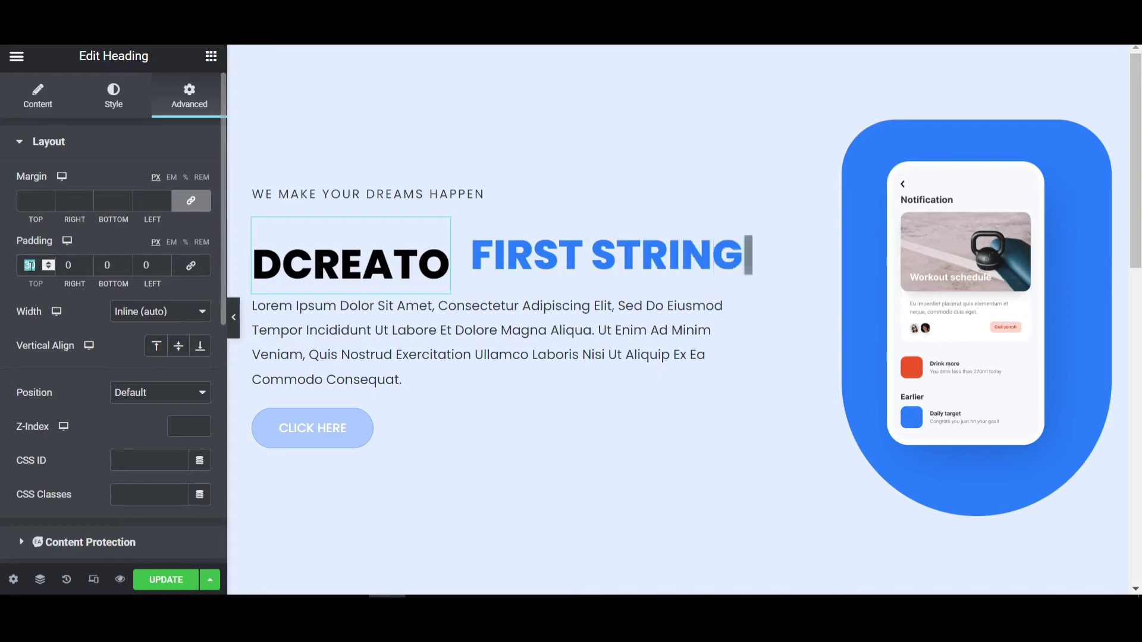
pyautogui.write('15')
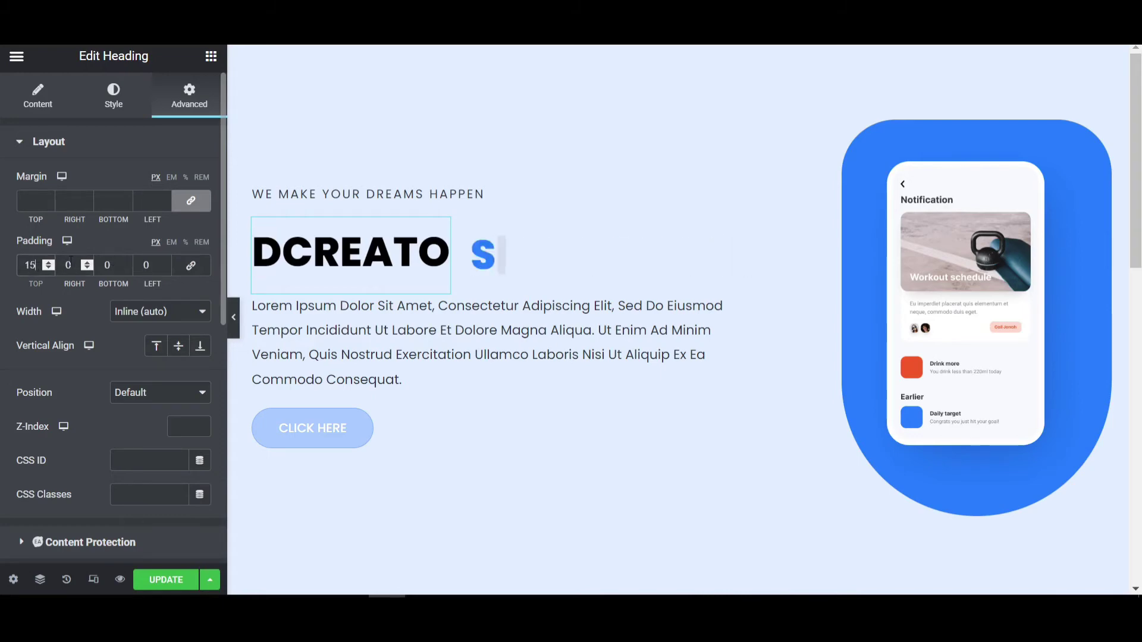
pyautogui.click(49, 262)
pyautogui.click(49, 263)
pyautogui.click(49, 263)
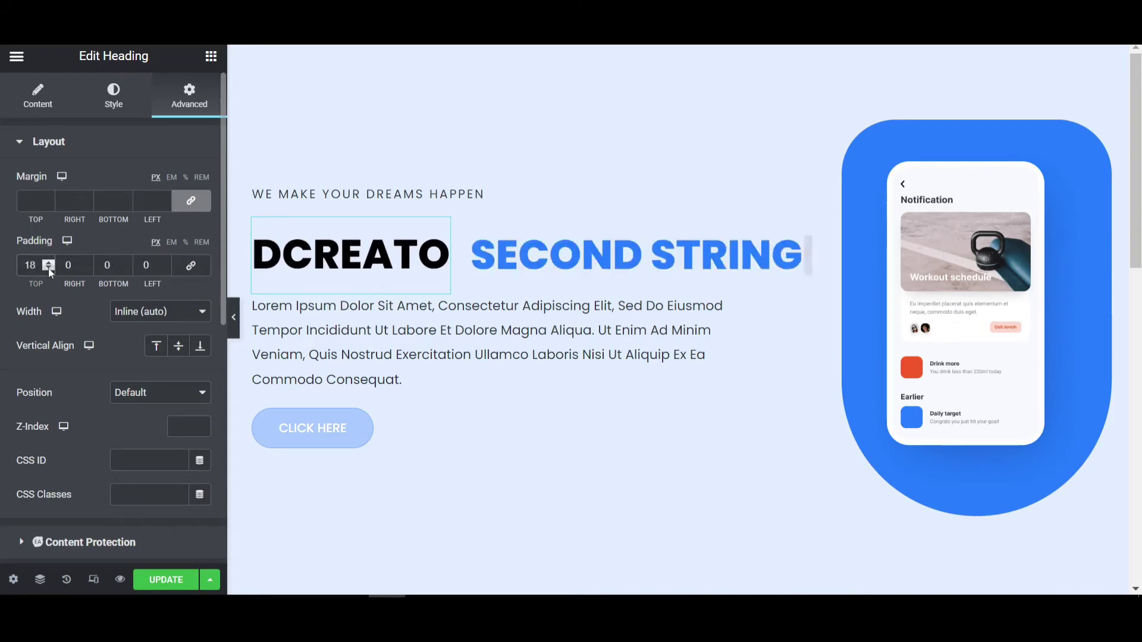
pyautogui.click(48, 269)
pyautogui.click(48, 269)
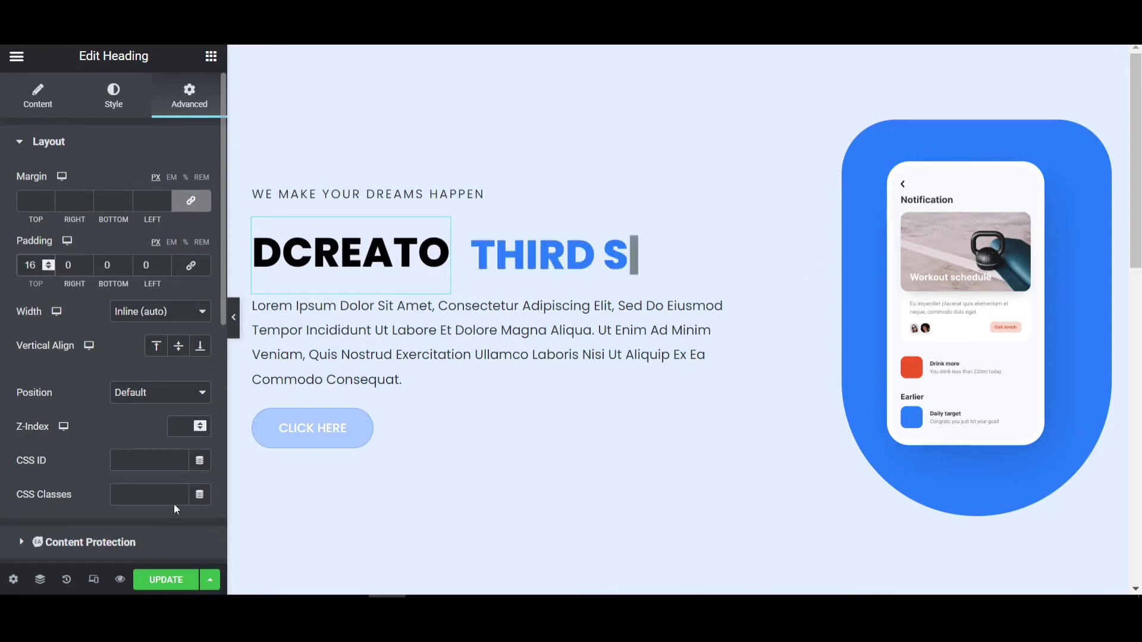
pyautogui.click(166, 580)
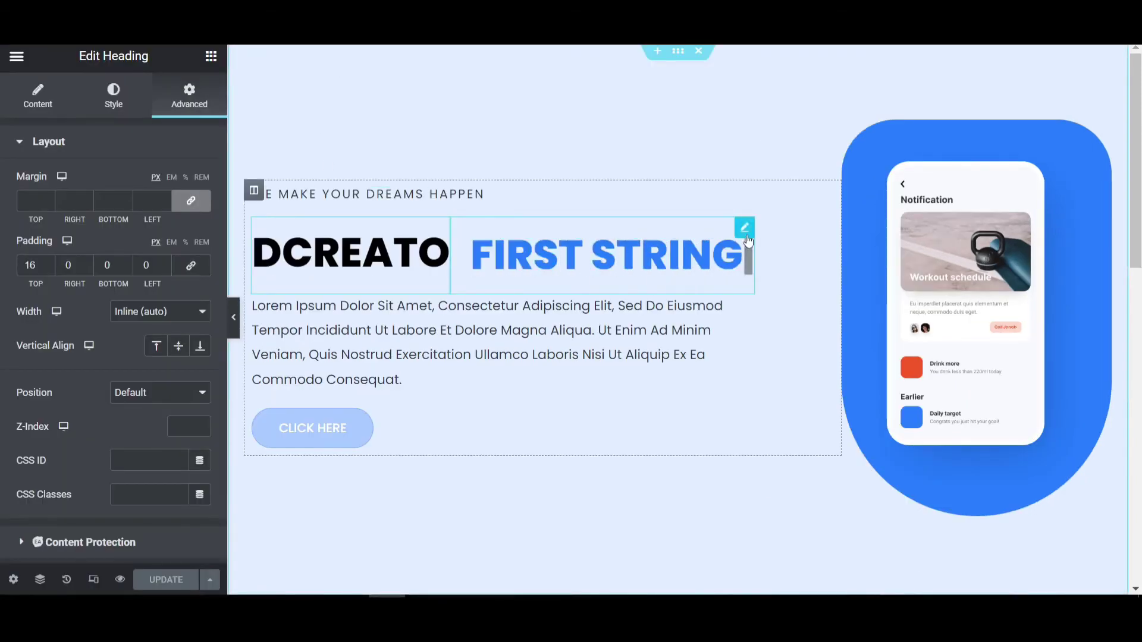
# Step: Set the fancy text widget's left padding to 15 px and save the page
pyautogui.click(713, 238)
pyautogui.click(189, 97)
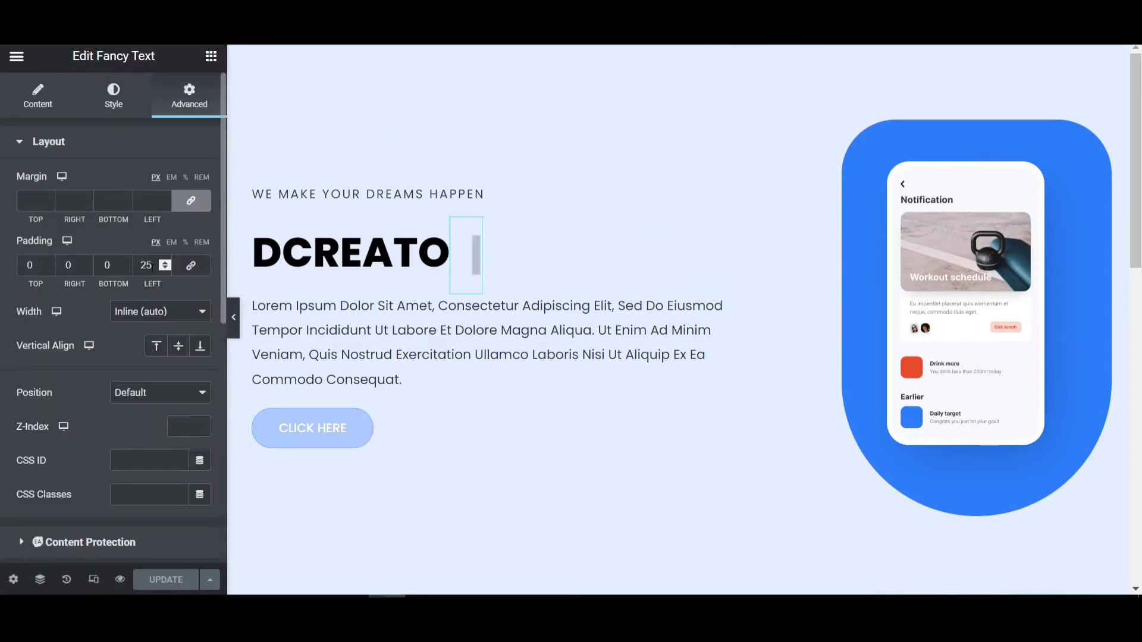
pyautogui.click(164, 269)
pyautogui.click(165, 269)
pyautogui.click(164, 269)
pyautogui.click(164, 269)
pyautogui.click(165, 269)
pyautogui.click(164, 269)
pyautogui.click(165, 269)
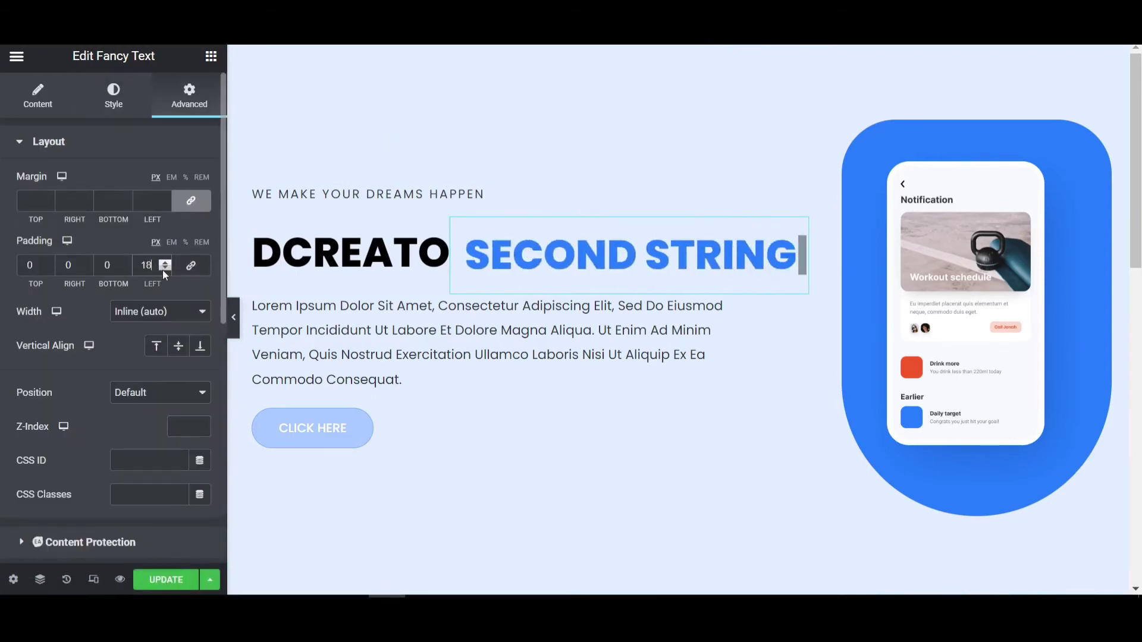
pyautogui.click(165, 269)
pyautogui.click(165, 268)
pyautogui.click(165, 269)
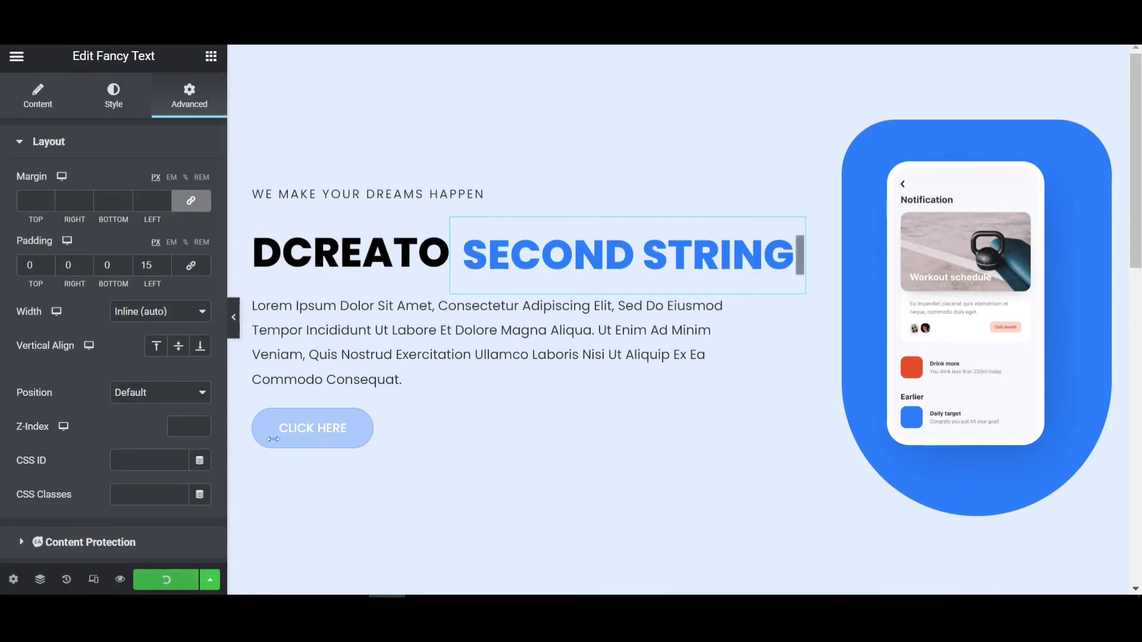
pyautogui.hotkey('ctrl', 's')
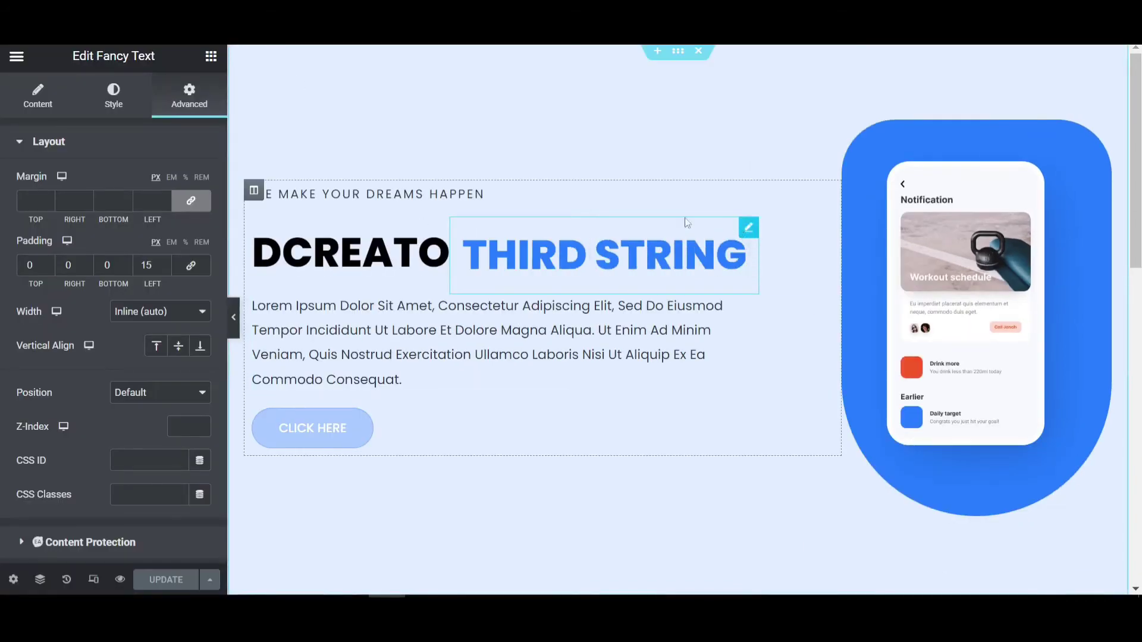
# Step: Examine the fancy text settings and the available style types
pyautogui.click(48, 141)
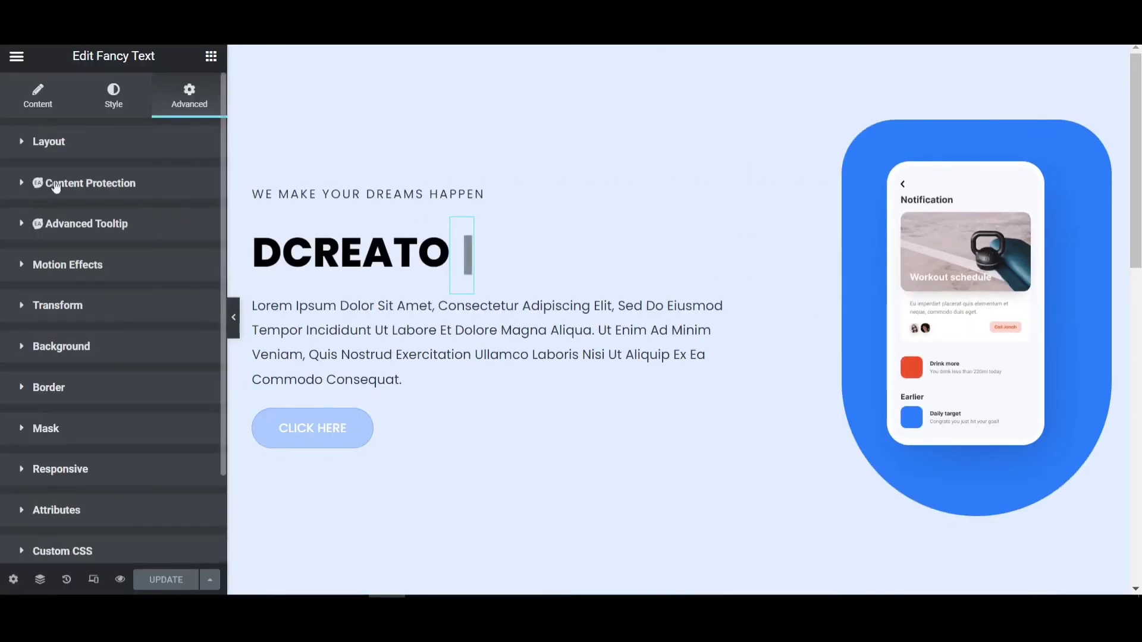
pyautogui.click(41, 100)
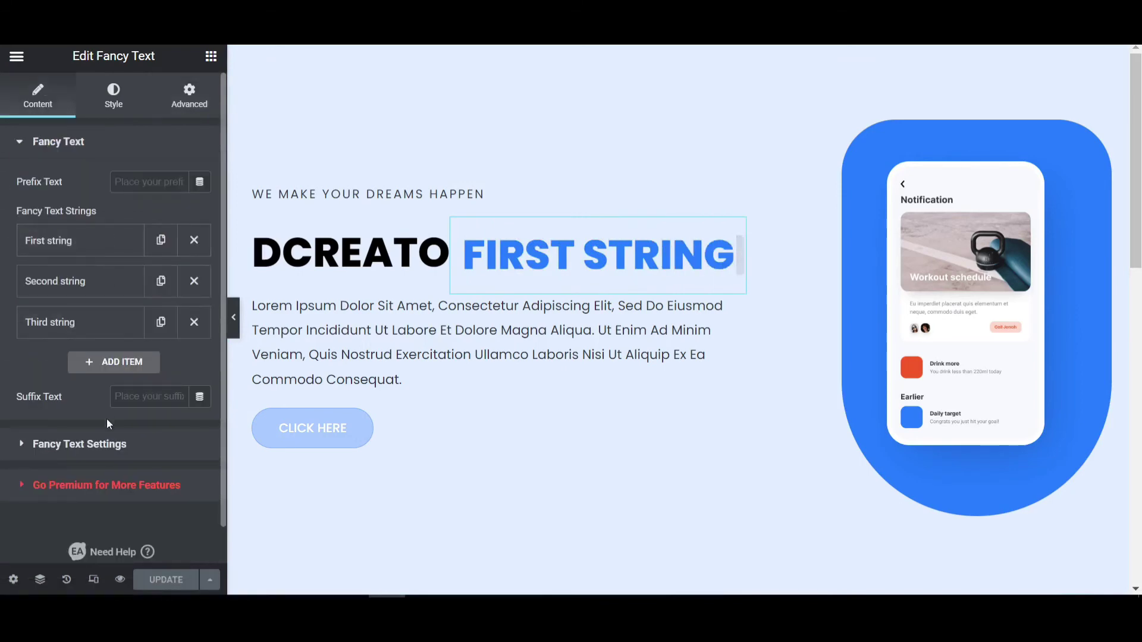
pyautogui.click(100, 445)
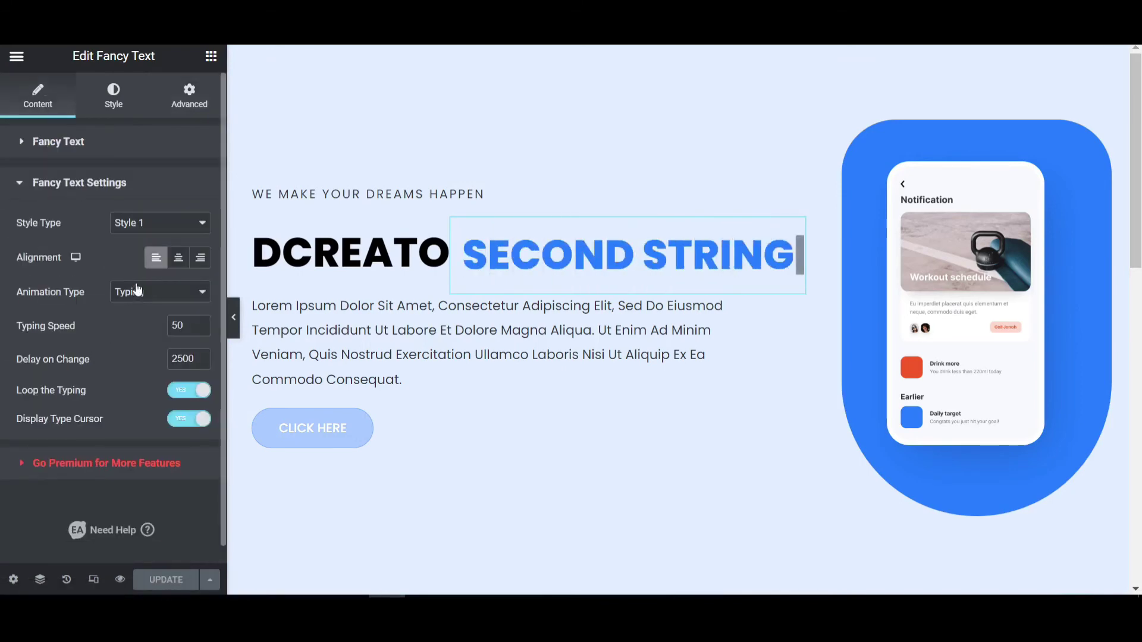
pyautogui.click(151, 223)
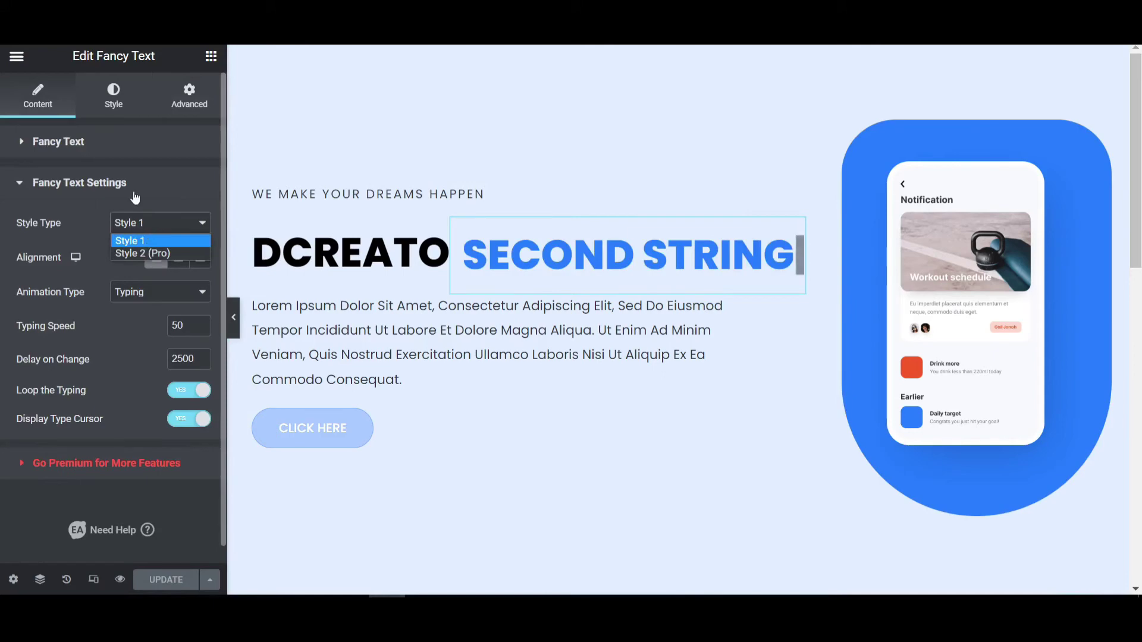
pyautogui.click(136, 195)
pyautogui.click(89, 182)
# Step: Try the Fade Up, Fade Down and Fade Left animations on the fancy text, restore Typing and update the page
pyautogui.click(149, 290)
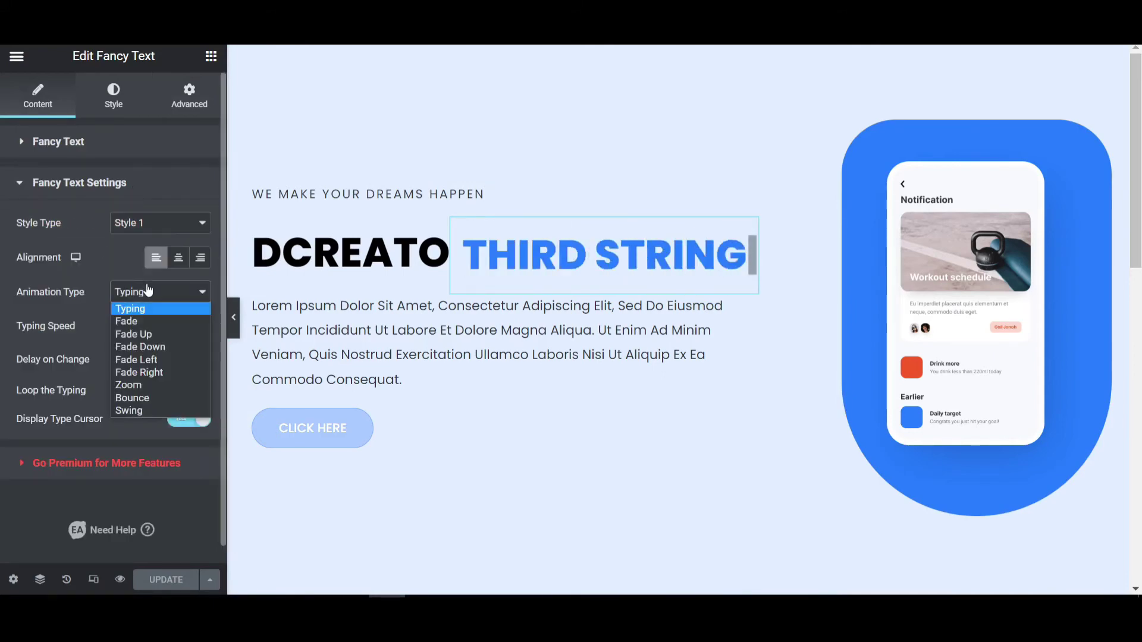
pyautogui.click(136, 328)
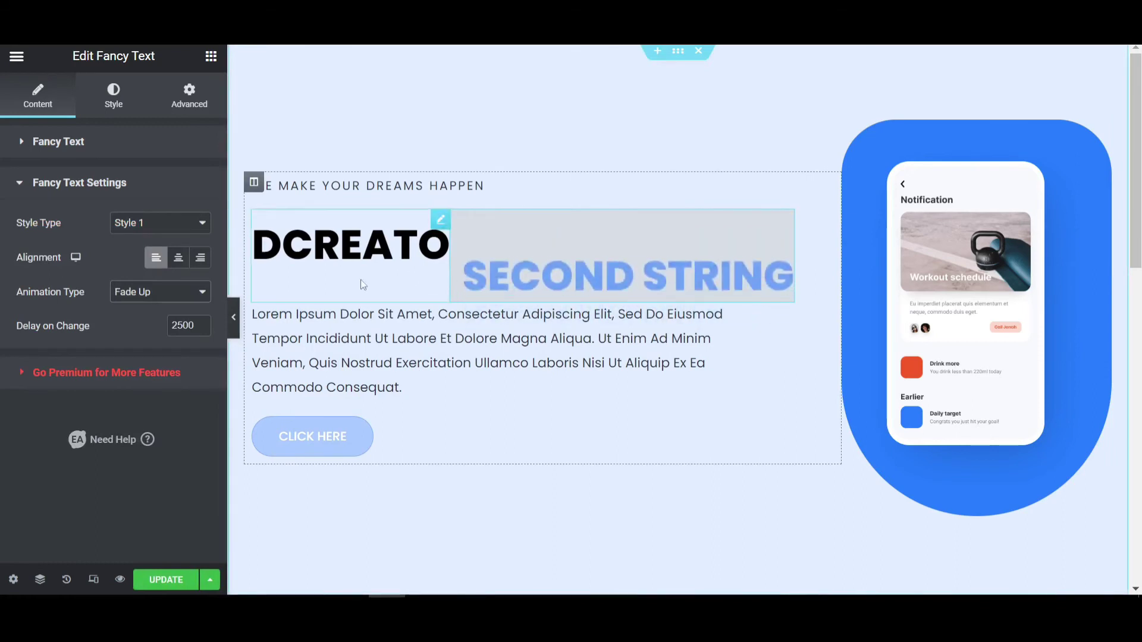
pyautogui.click(121, 297)
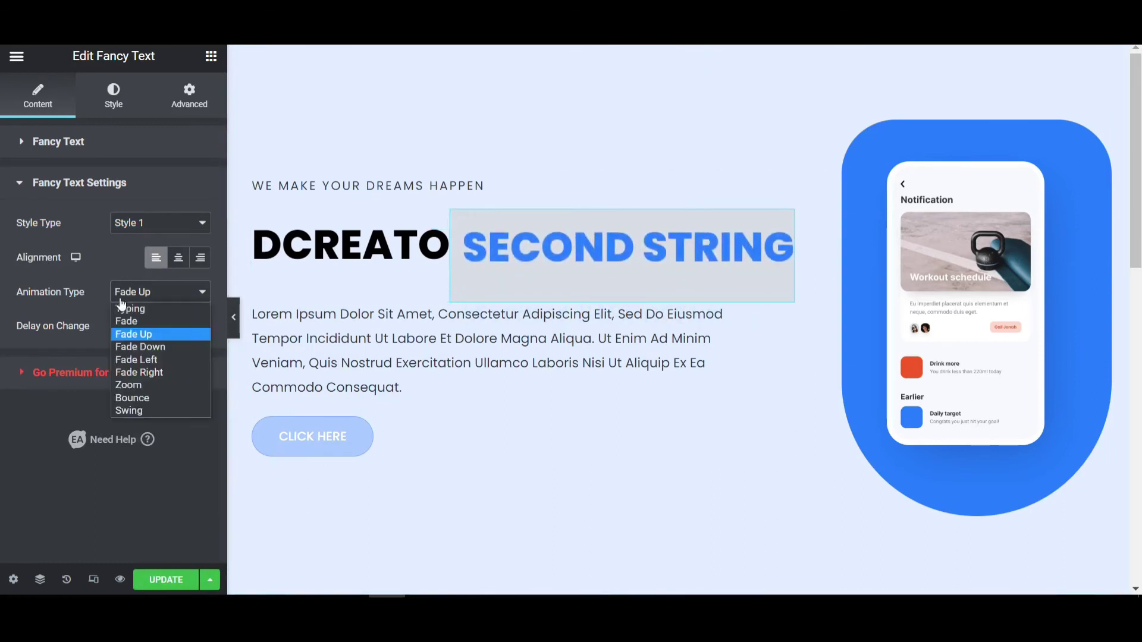
pyautogui.click(150, 346)
pyautogui.click(150, 293)
pyautogui.click(151, 363)
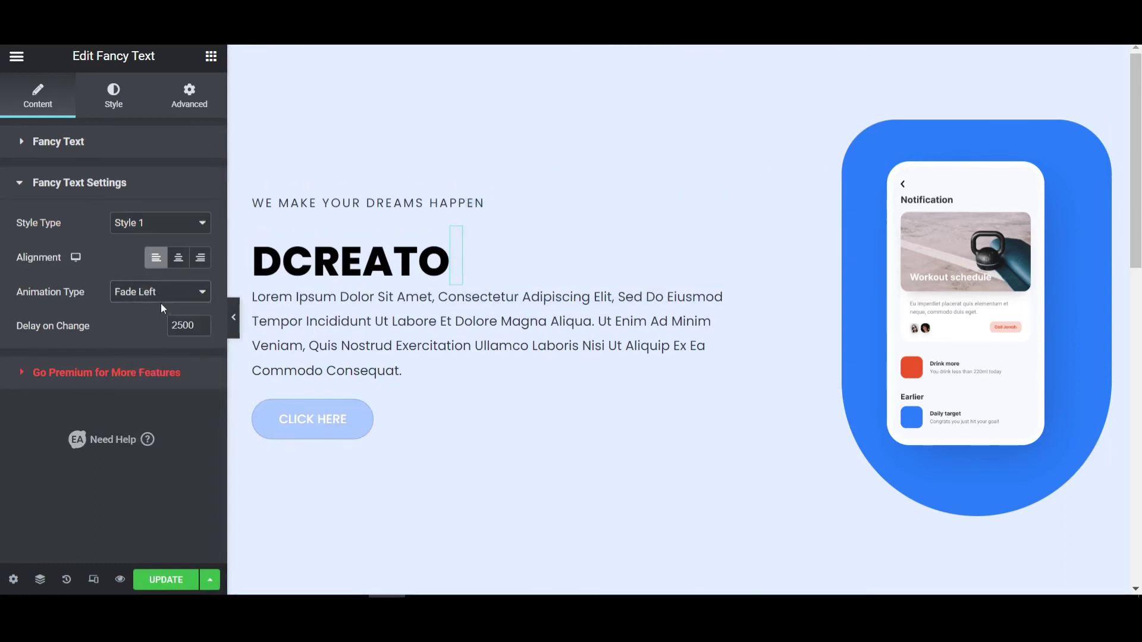
pyautogui.click(161, 295)
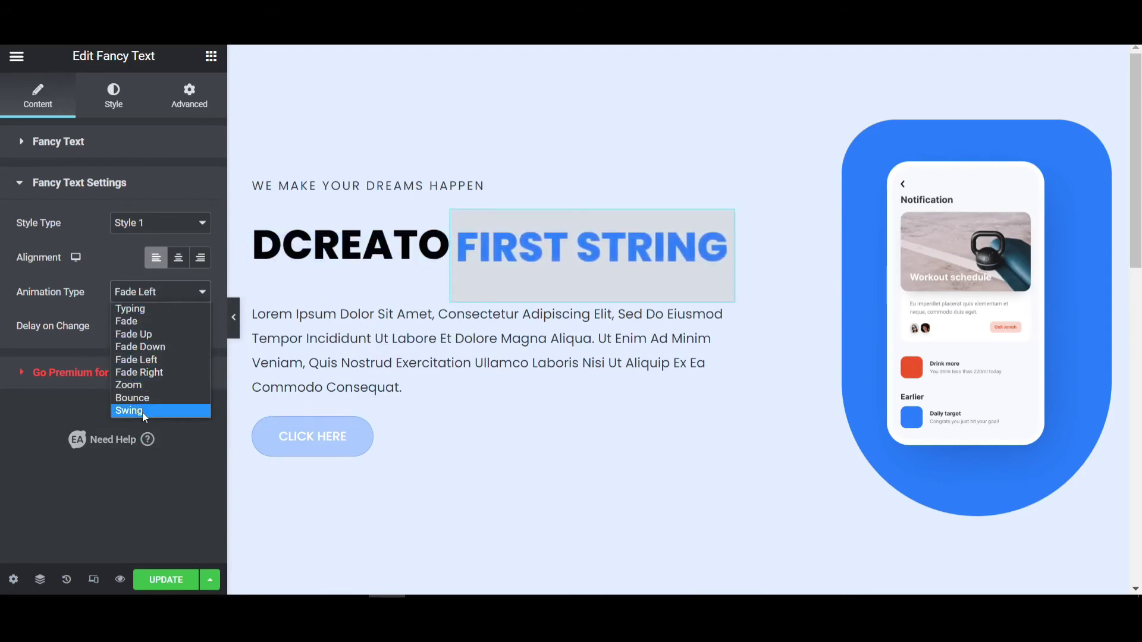
pyautogui.click(159, 310)
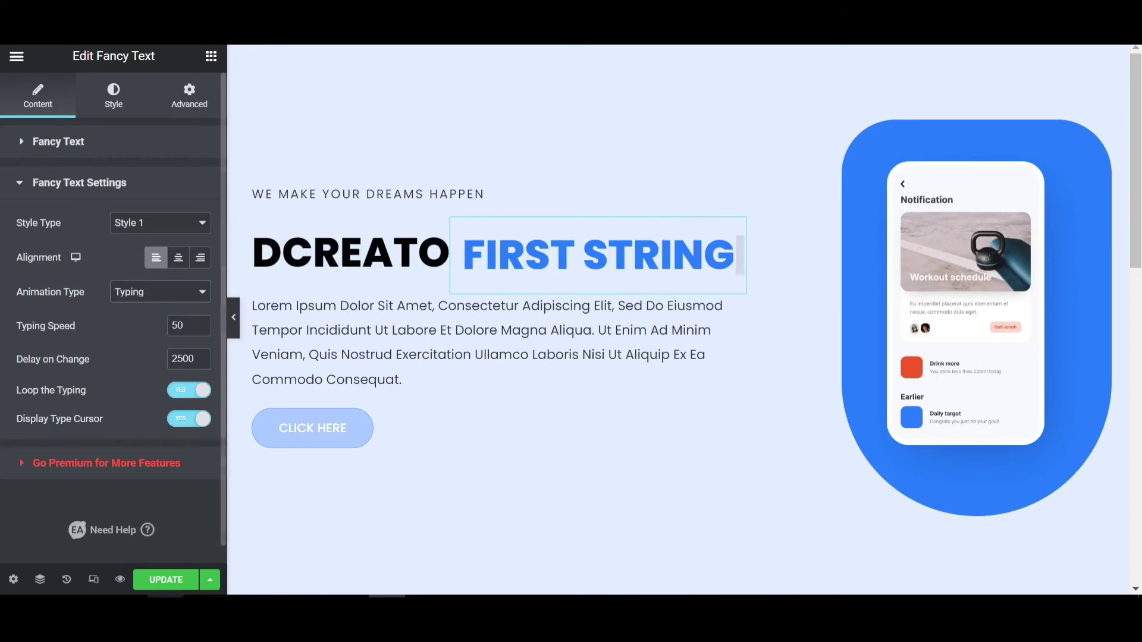
pyautogui.click(160, 589)
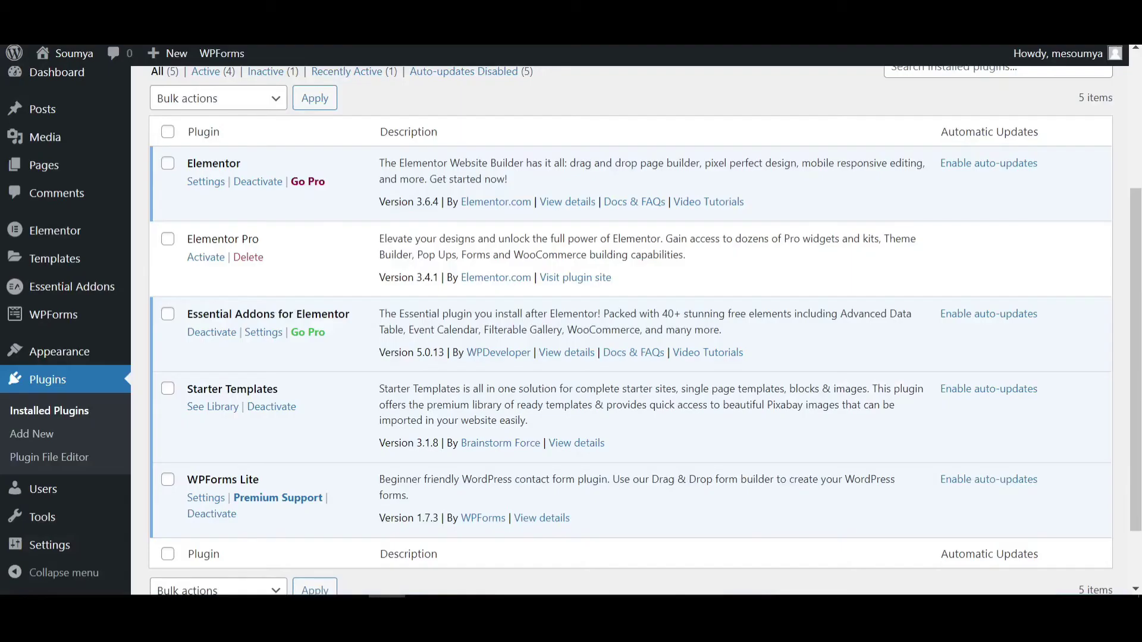
# Step: Activate the Elementor Pro plugin on the WordPress installed plugins page
pyautogui.click(206, 257)
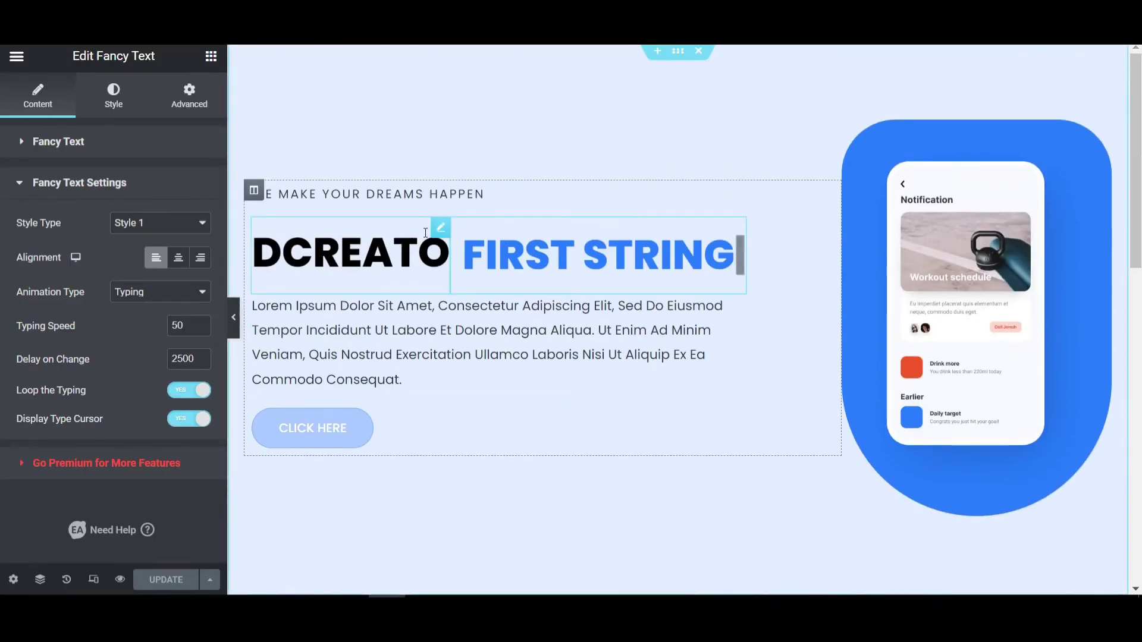
# Step: Delete the DCREATO heading and the fancy text widget in the Elementor editor and update the page
pyautogui.rightClick(426, 232)
pyautogui.click(462, 467)
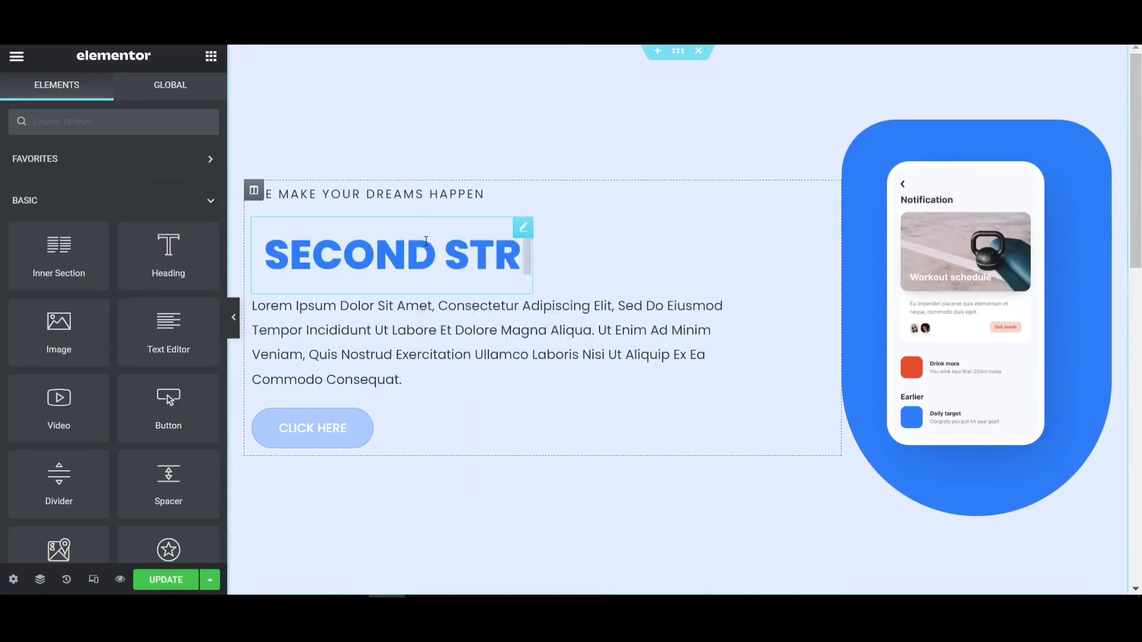
pyautogui.rightClick(426, 240)
pyautogui.click(511, 477)
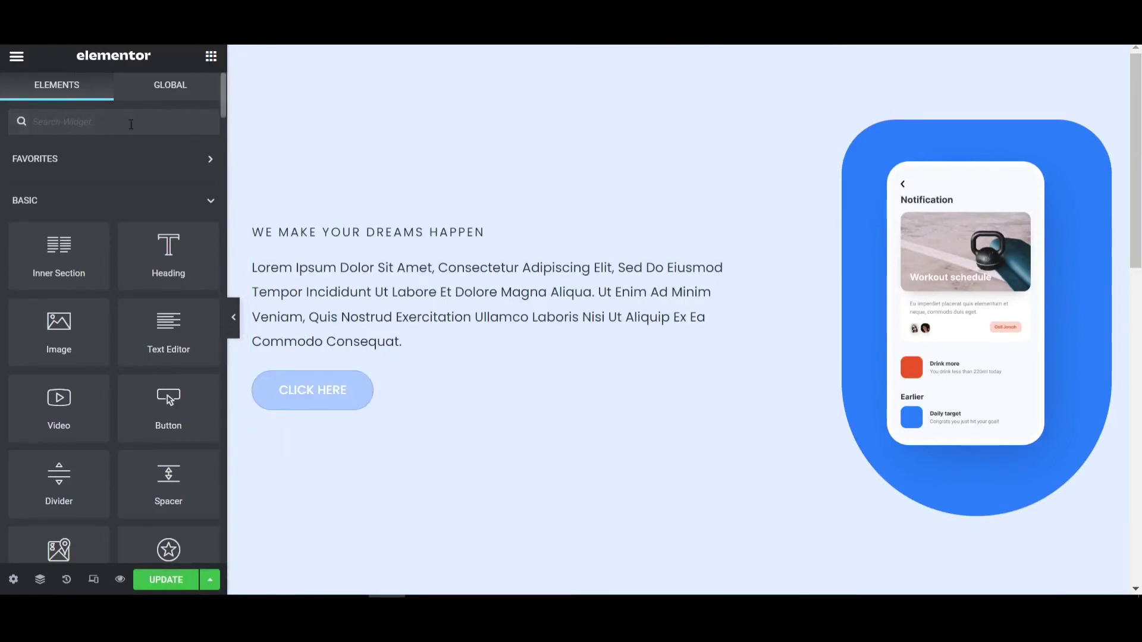
pyautogui.click(159, 583)
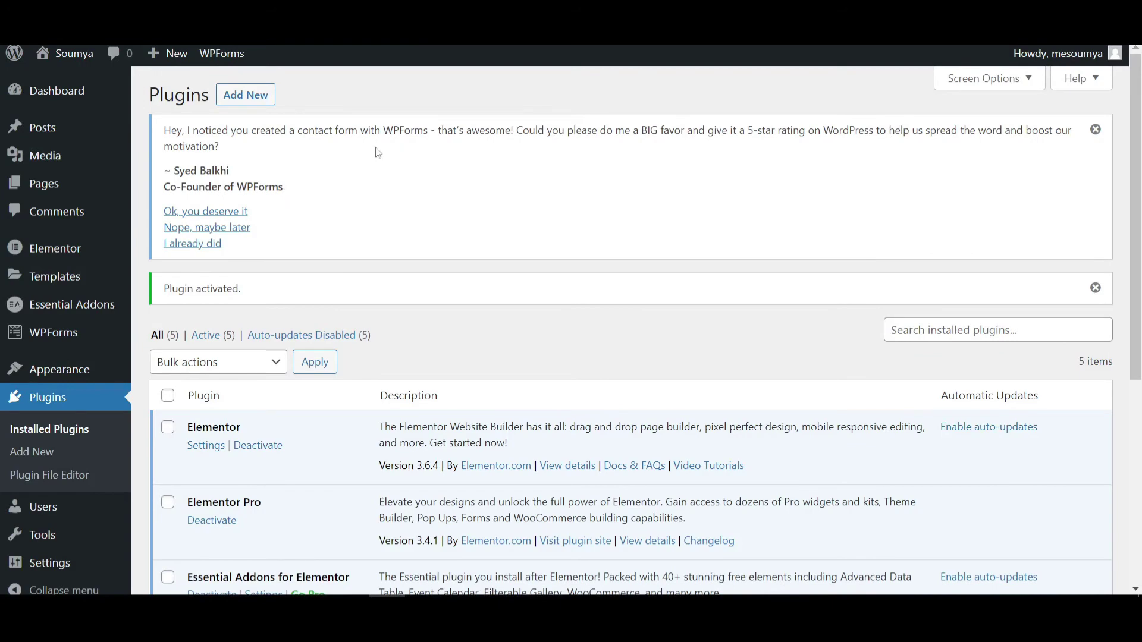
# Step: Check the Elementor Pro plugin's activation status in the WordPress installed plugins list
pyautogui.scroll(-3, 294, 284)
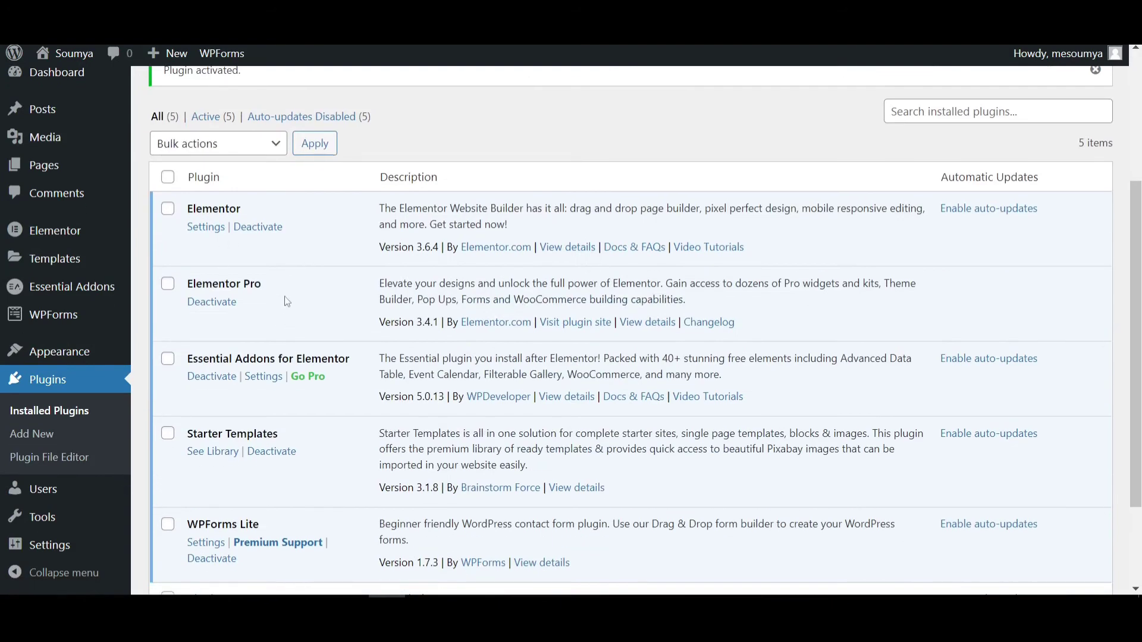
pyautogui.moveTo(275, 289); pyautogui.dragTo(200, 283)
pyautogui.click(257, 285)
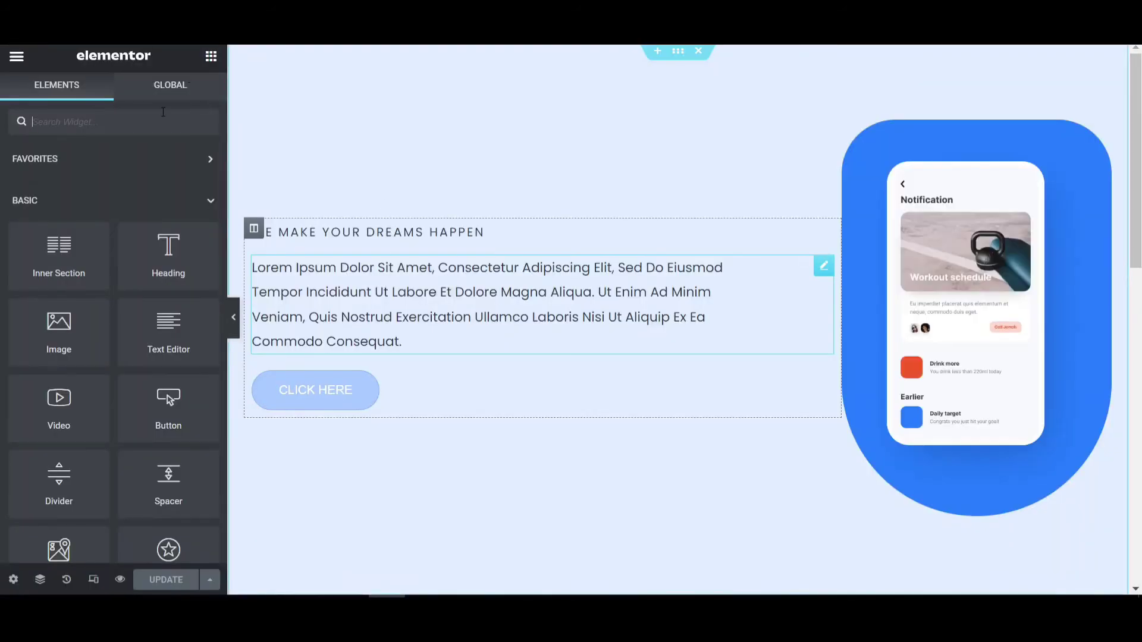
# Step: Search the Elementor widgets for "anim" and place an Animated Headline between the tagline and the paragraph
pyautogui.write('anim')
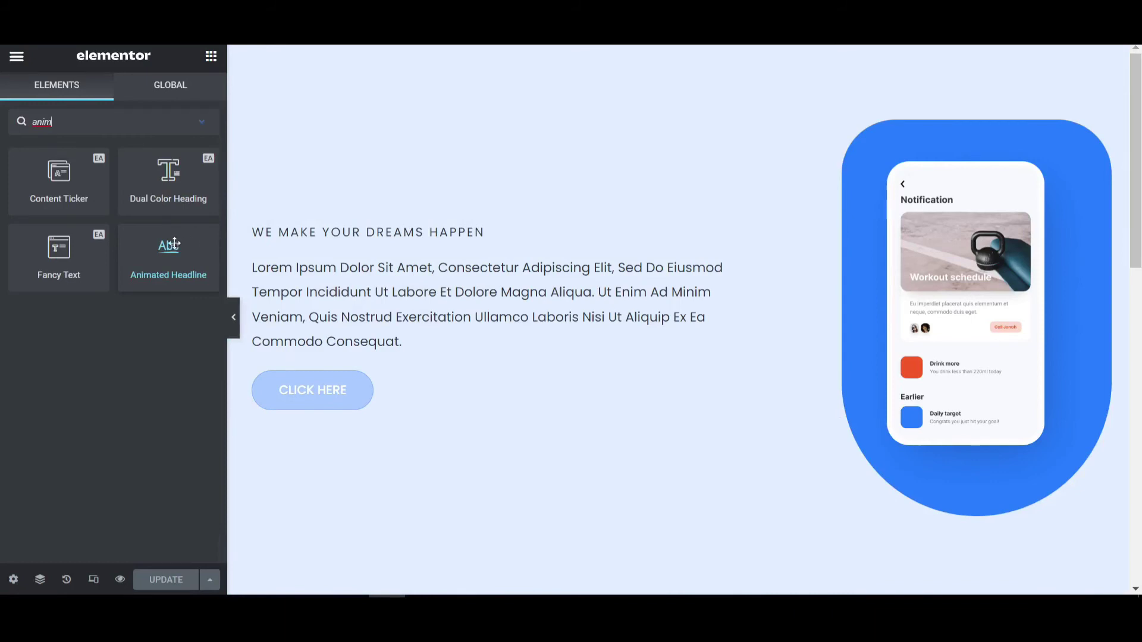
pyautogui.moveTo(174, 244); pyautogui.dragTo(388, 262)
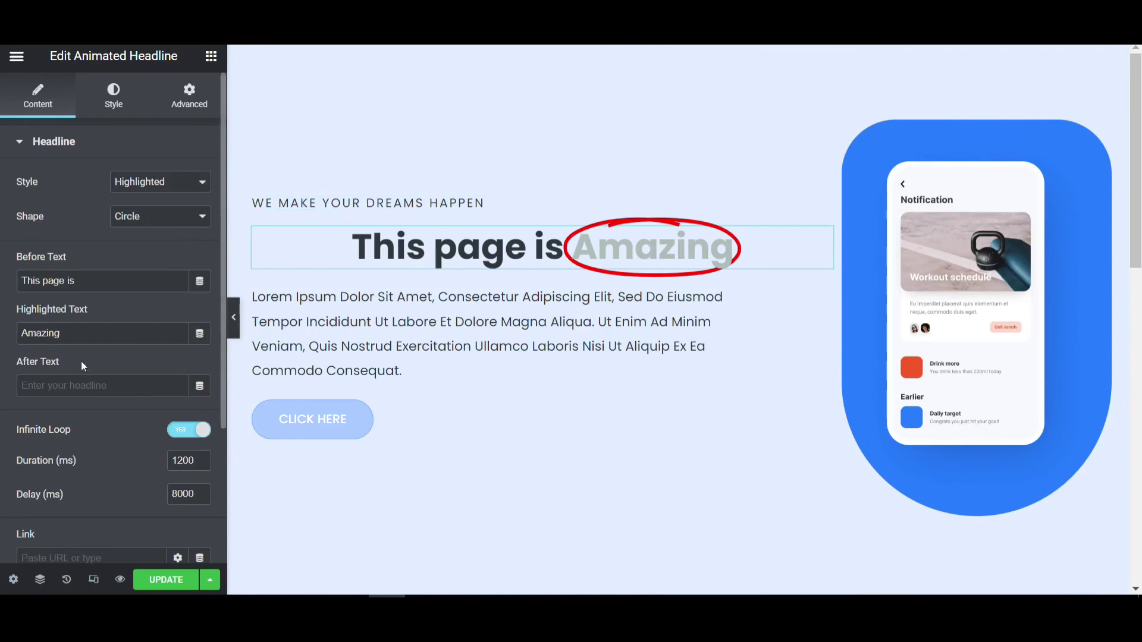
# Step: Examine the animated headline's style, highlight shape and remaining content options
pyautogui.click(142, 182)
pyautogui.click(143, 185)
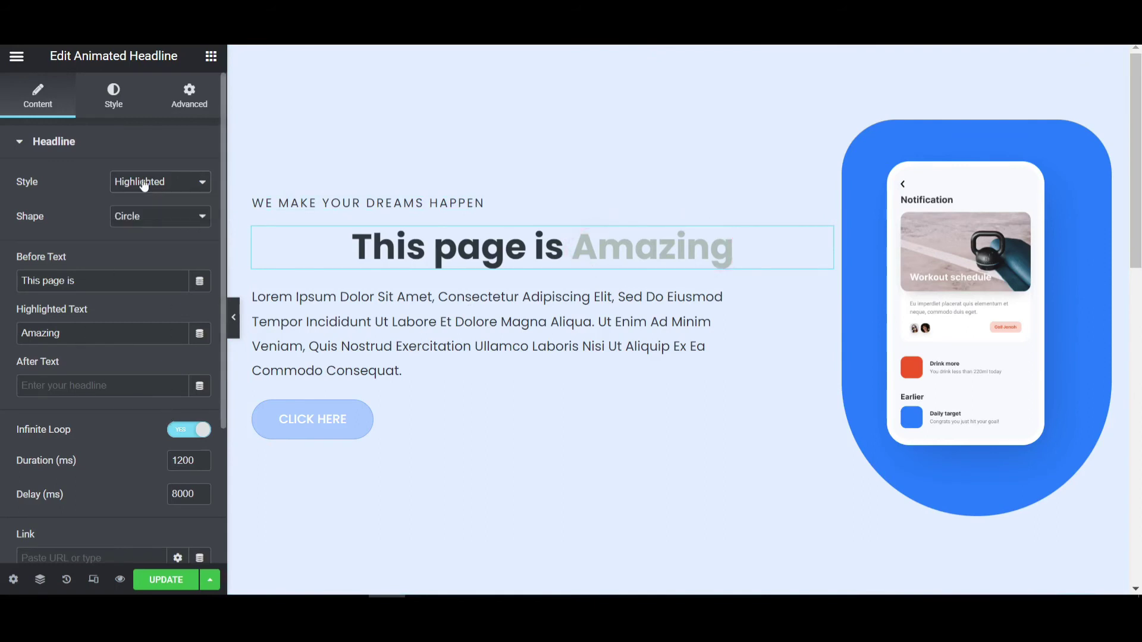
pyautogui.click(132, 213)
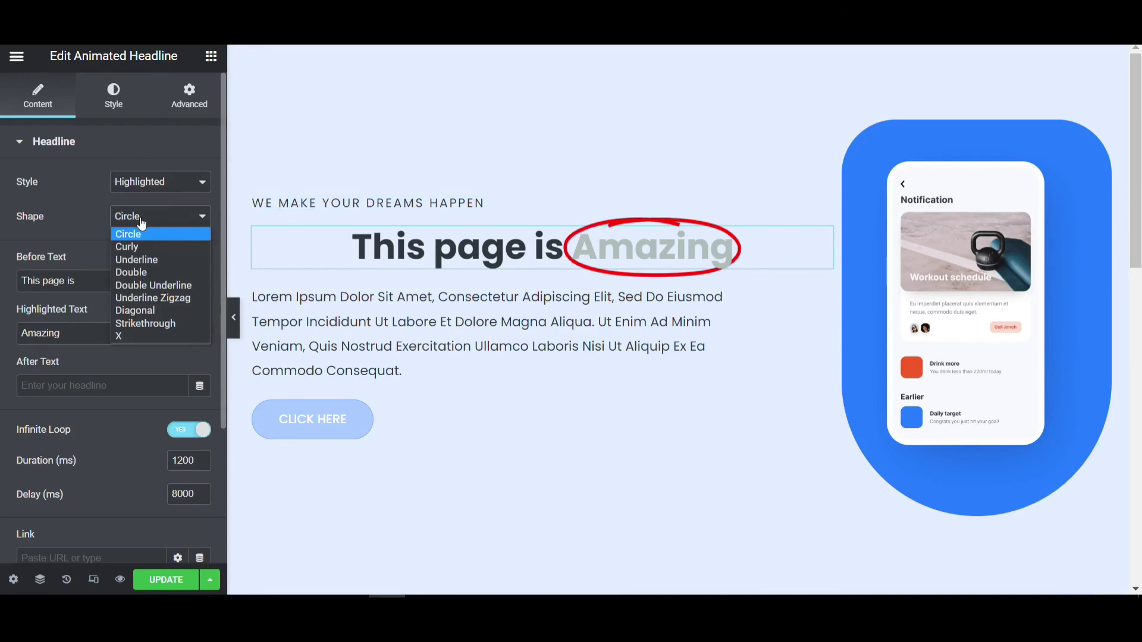
pyautogui.click(50, 221)
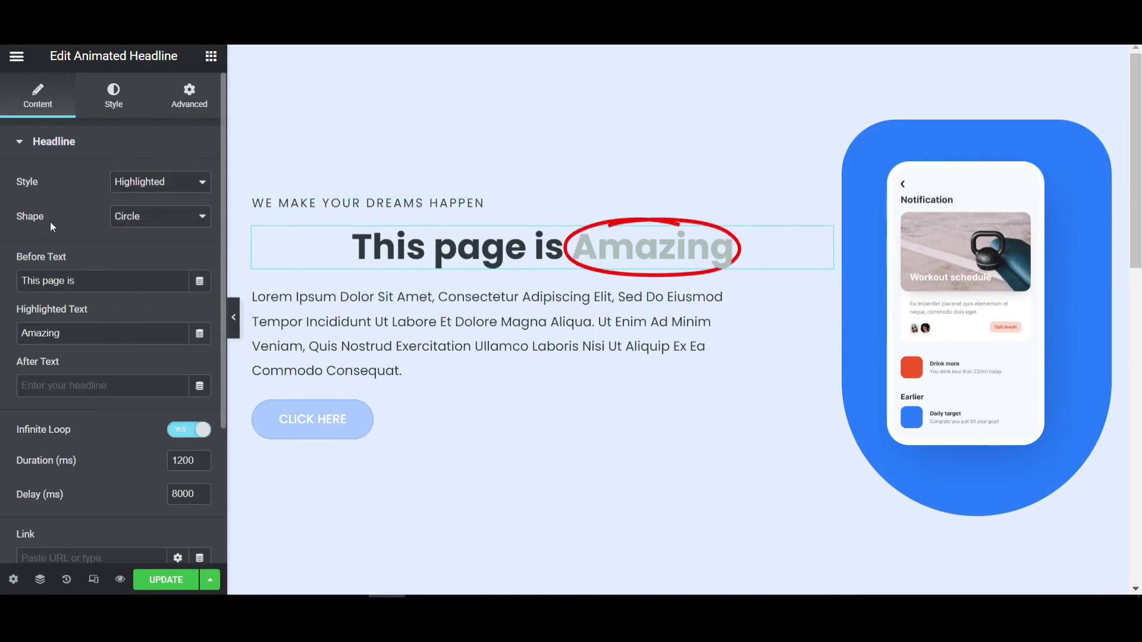
pyautogui.scroll(-3, 113, 359)
pyautogui.scroll(3, 161, 215)
# Step: Set the animated headline's style to Rotating
pyautogui.click(163, 187)
pyautogui.click(159, 204)
pyautogui.click(160, 192)
# Step: Try the Wave animation on the headline's rotating text and return it to Typing
pyautogui.click(152, 221)
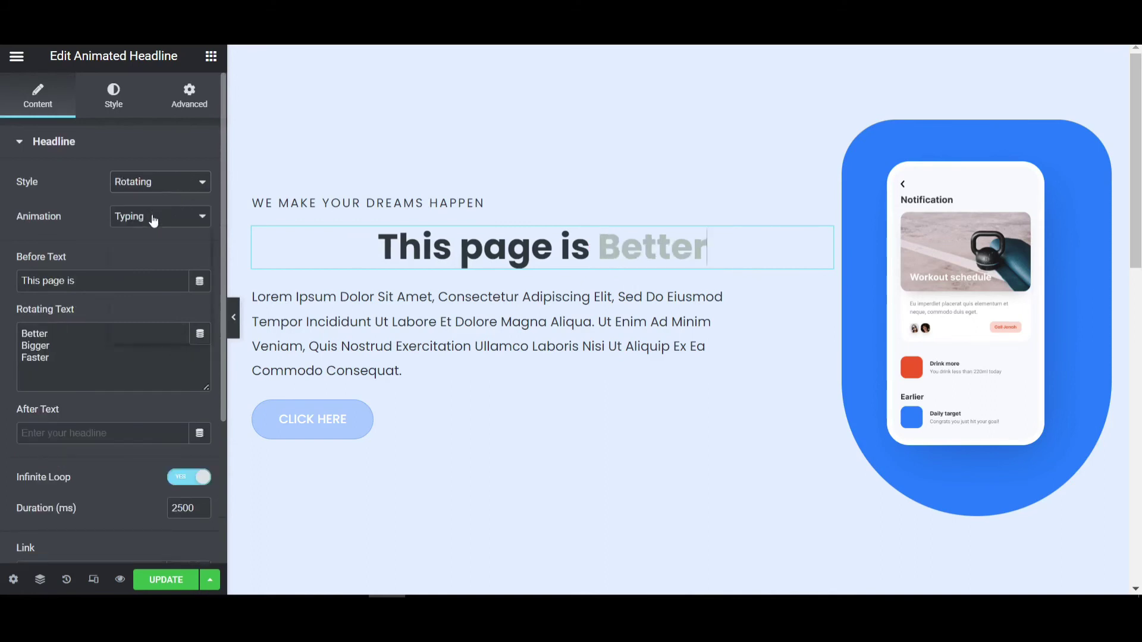
pyautogui.click(153, 221)
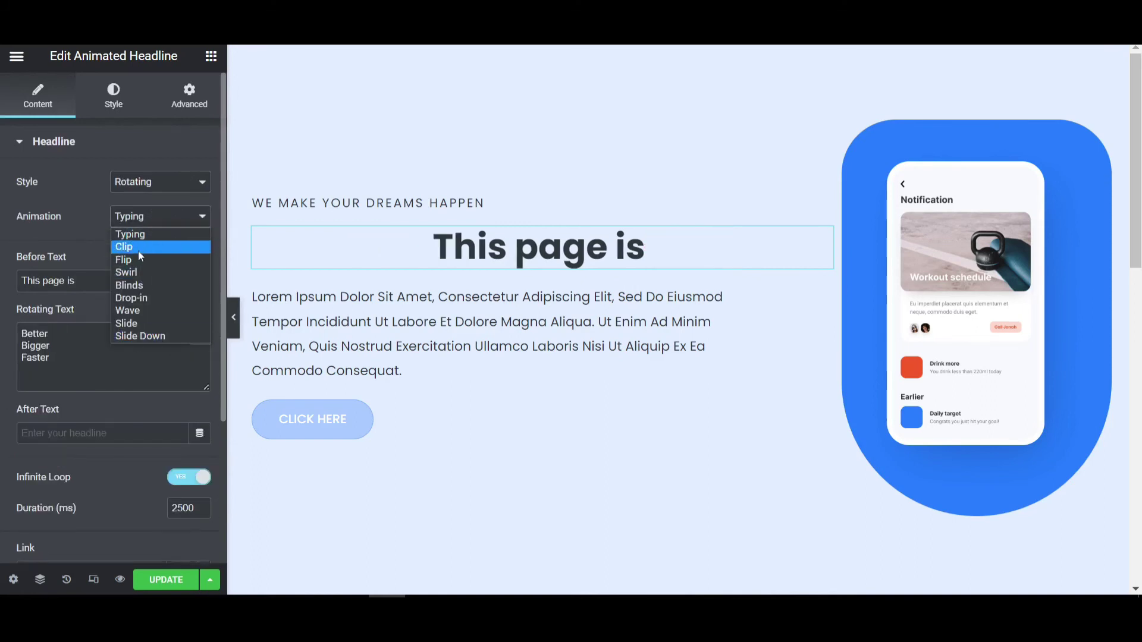
pyautogui.click(130, 312)
pyautogui.click(148, 219)
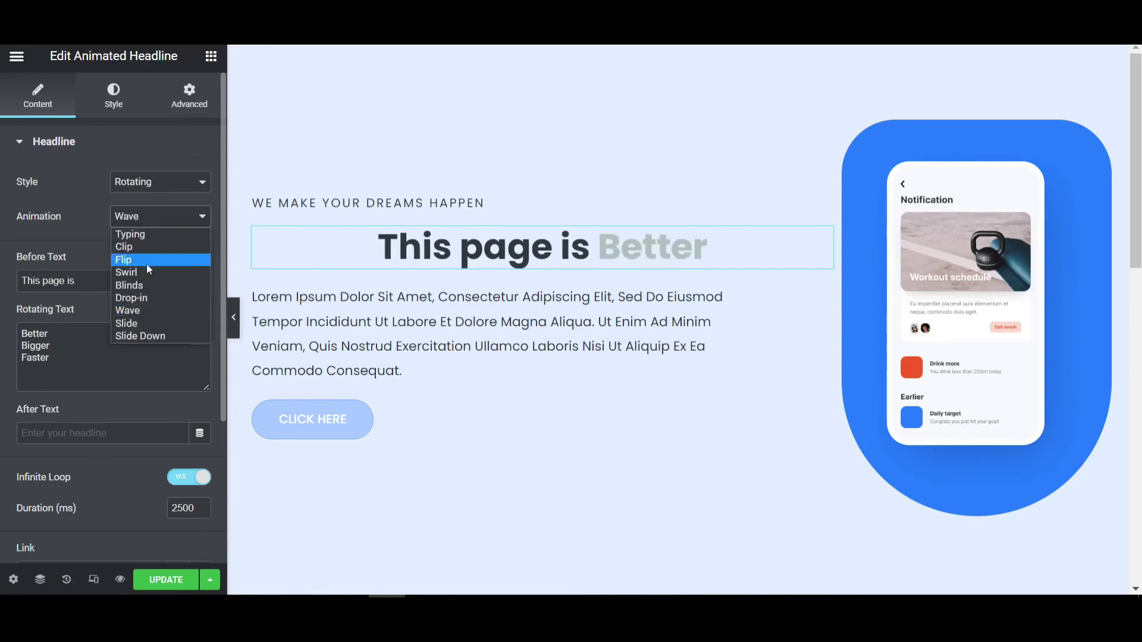
pyautogui.click(147, 234)
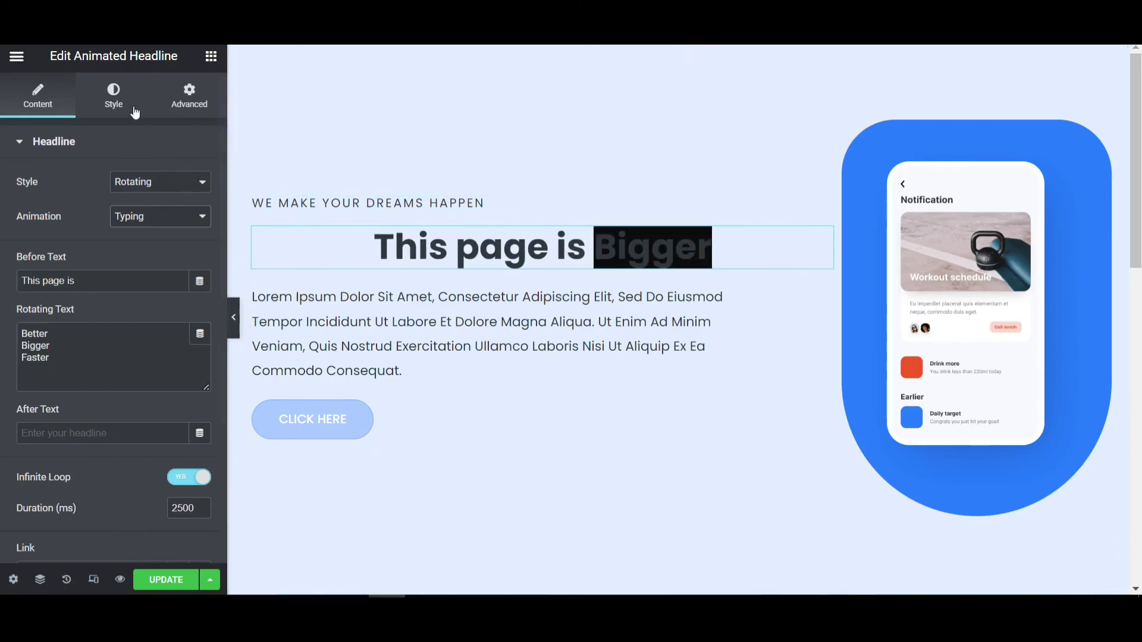
# Step: Set the animated headline's layout width to Inline (auto)
pyautogui.click(190, 96)
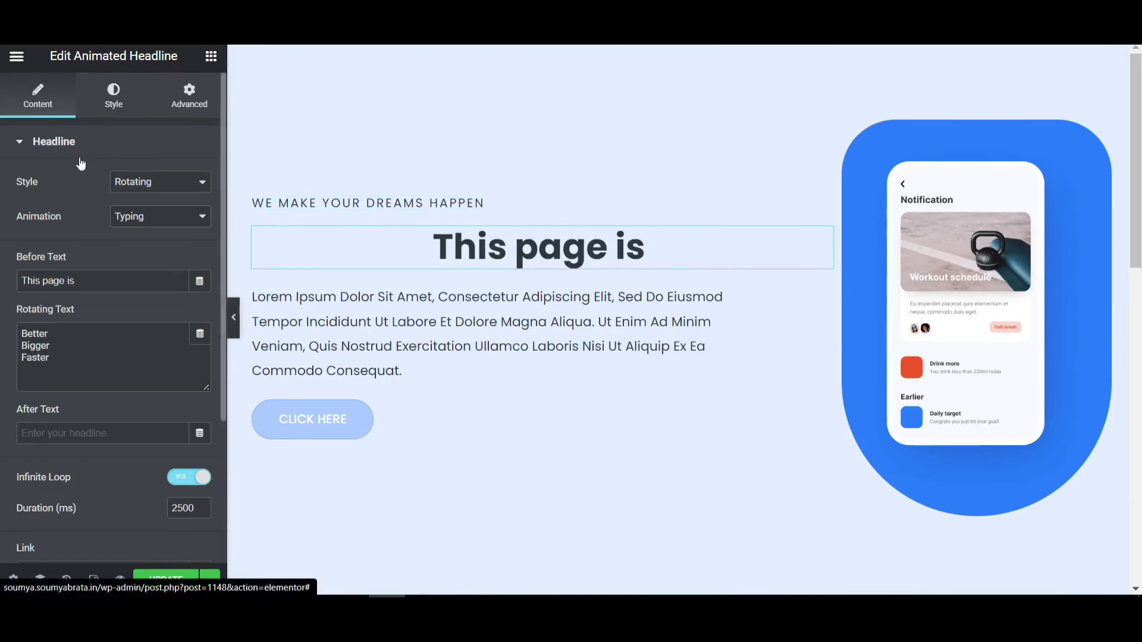
pyautogui.click(142, 314)
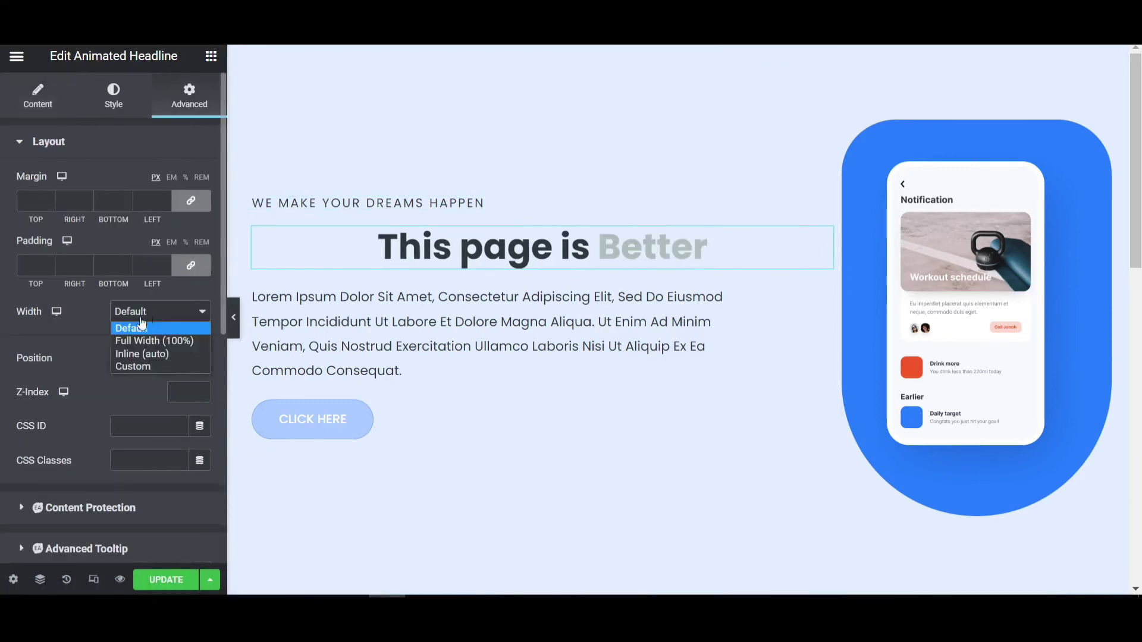
pyautogui.click(145, 351)
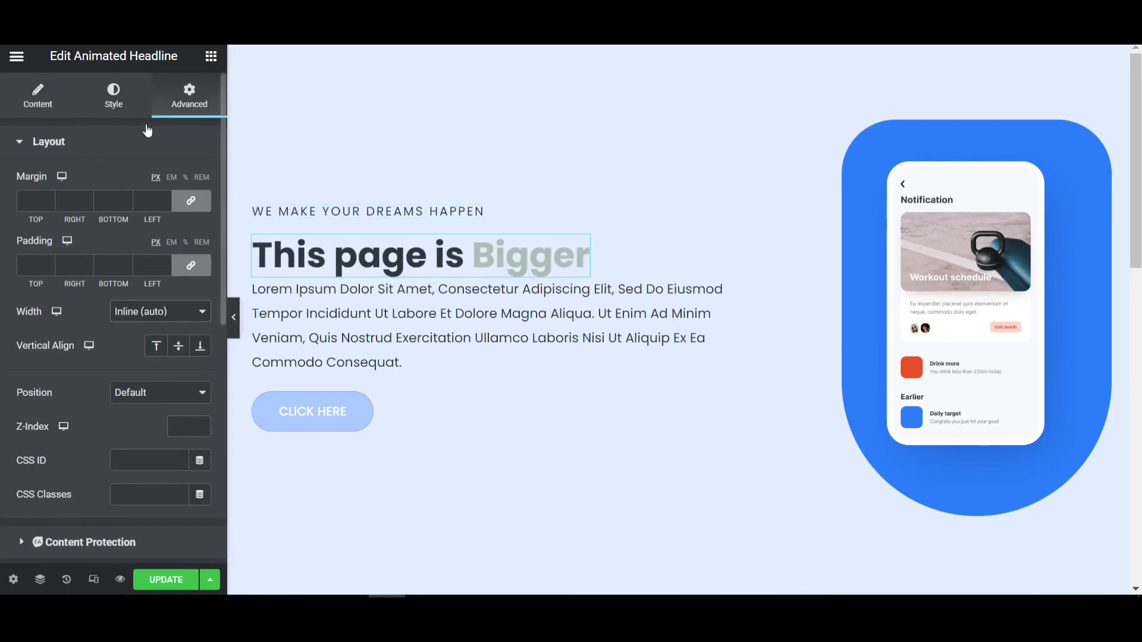
# Step: Set the text color of the headline's static part "This page is" to black
pyautogui.click(37, 96)
pyautogui.click(119, 95)
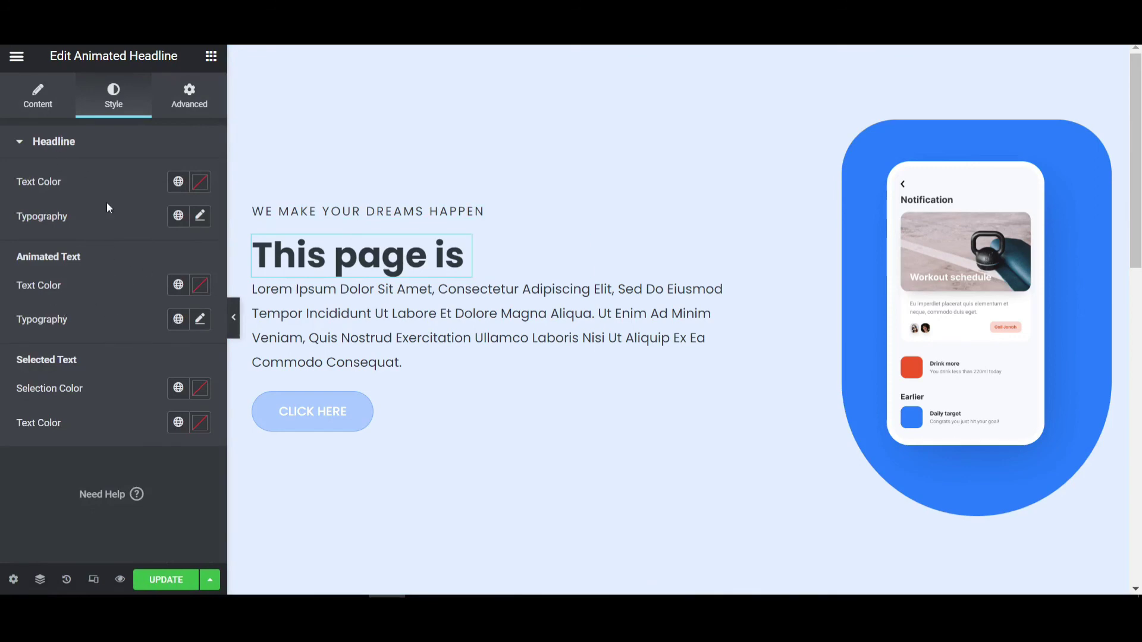
pyautogui.click(200, 182)
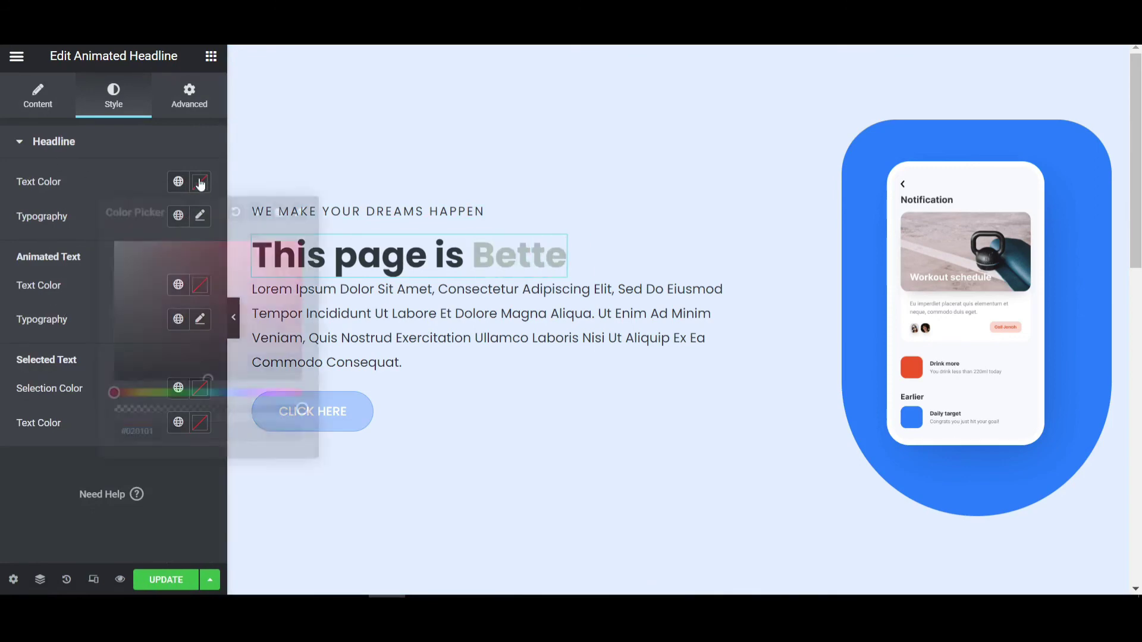
pyautogui.click(74, 273)
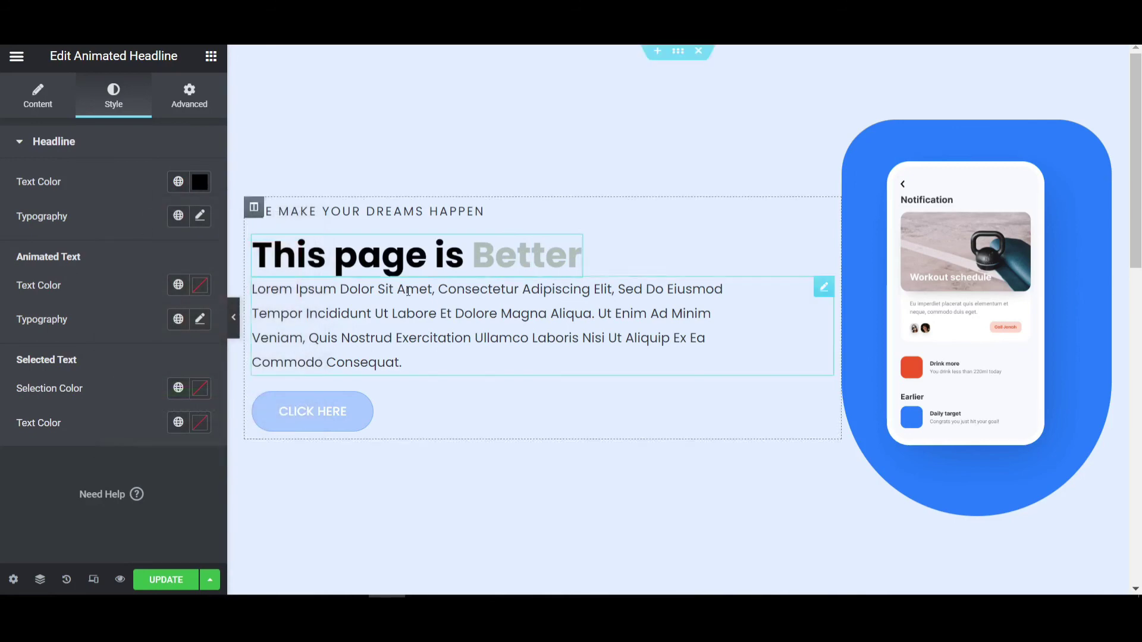
# Step: Apply the global Theme Color 2 (#257cff) to the headline's animated text and update the page
pyautogui.click(200, 284)
pyautogui.click(178, 285)
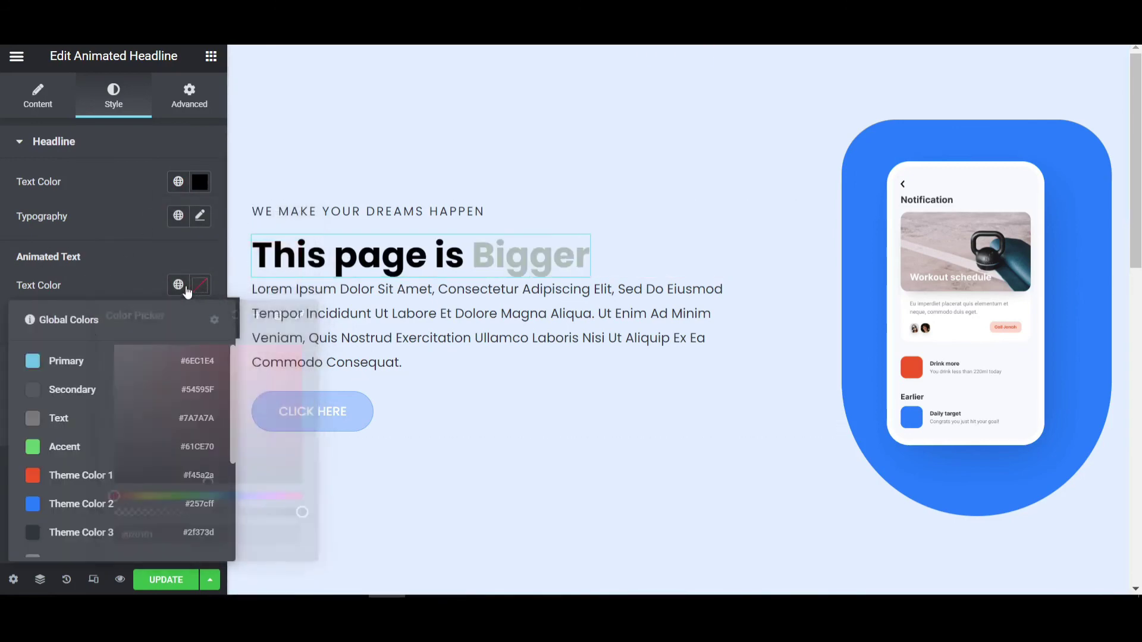
pyautogui.click(83, 503)
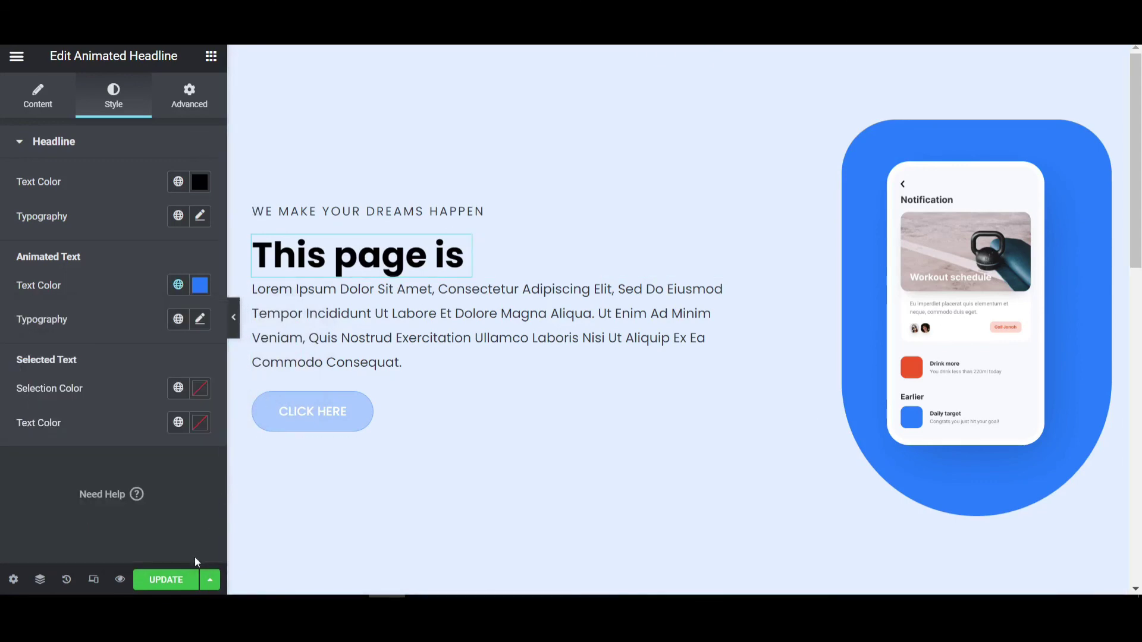
pyautogui.click(170, 584)
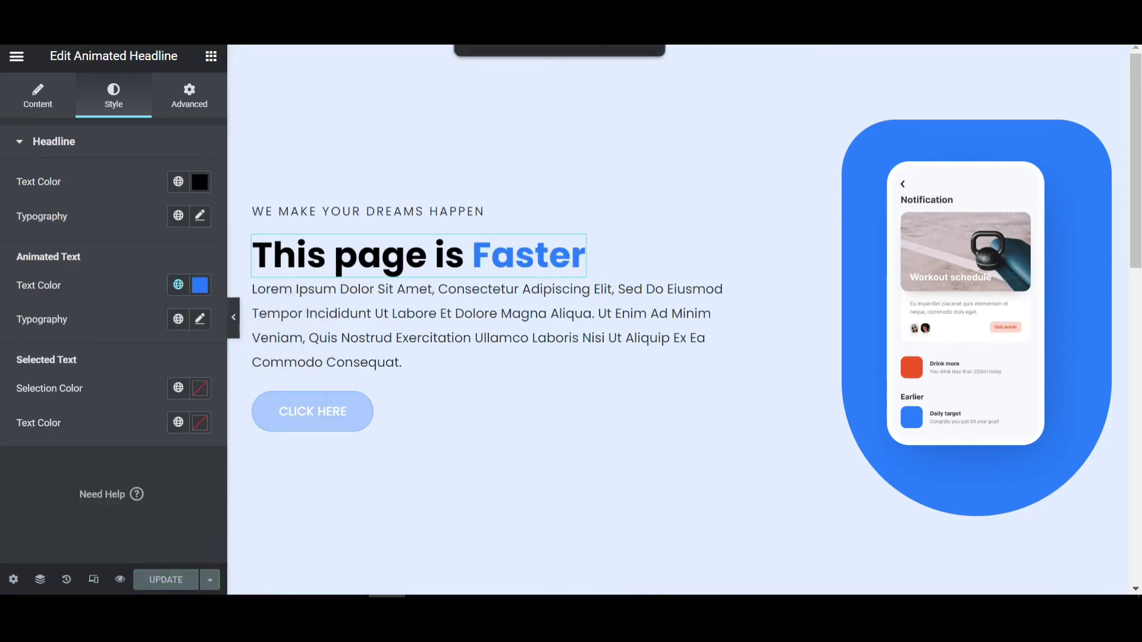